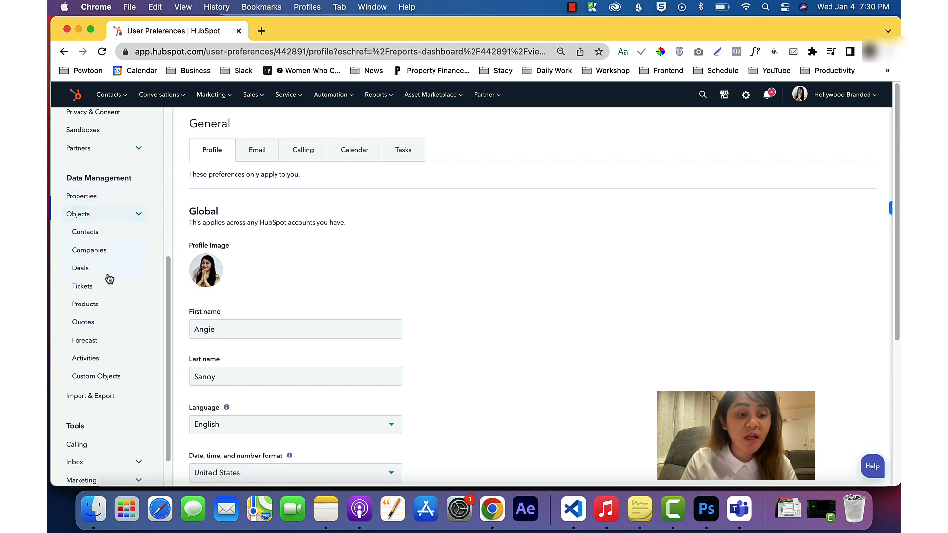
Open the Custom Objects settings and view the list of existing custom objects.
left_click(89, 379)
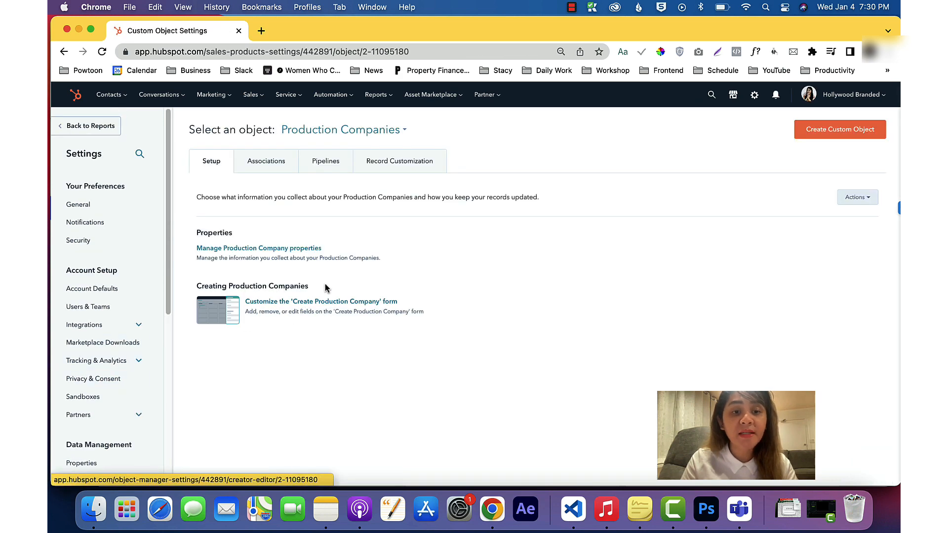
left_click(401, 131)
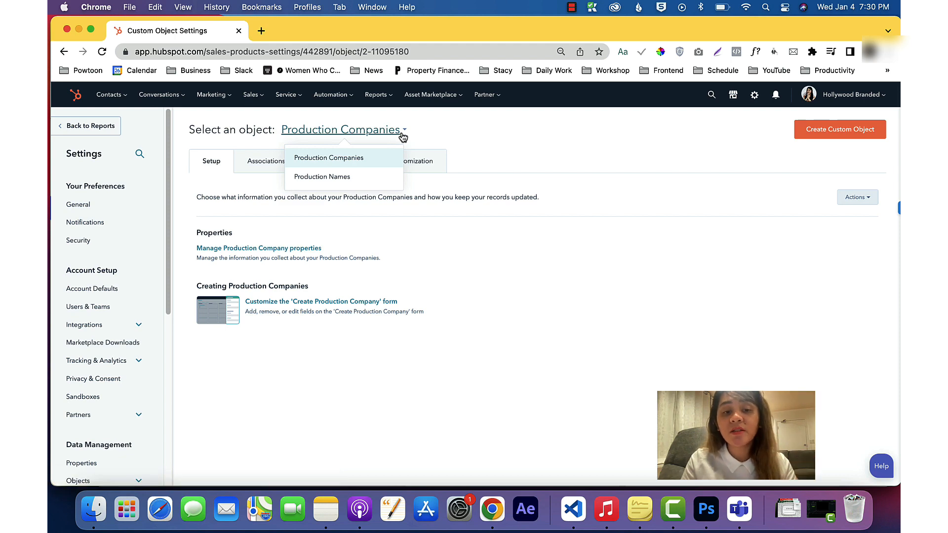
left_click(557, 165)
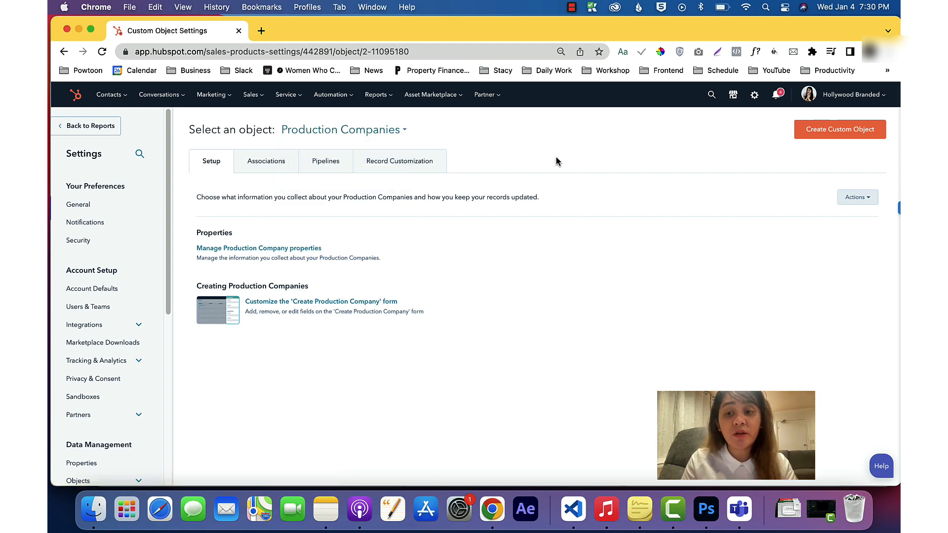
Start a new custom object with the singular name Cast and the plural name Casts.
left_click(821, 138)
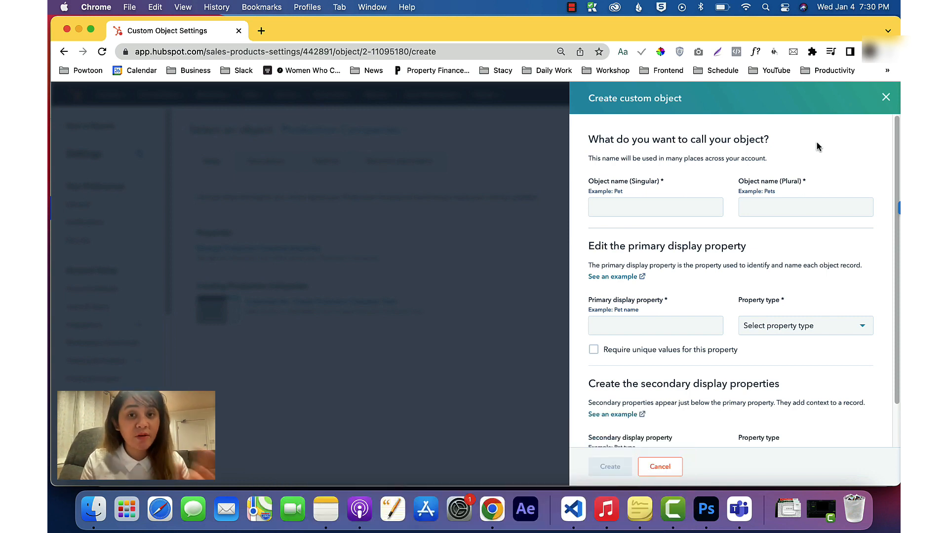
left_click(885, 97)
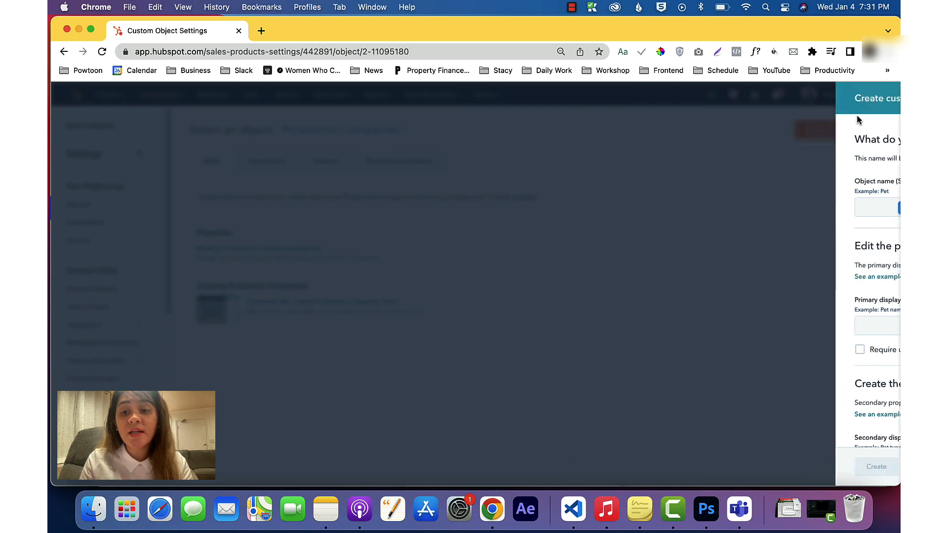
left_click(833, 133)
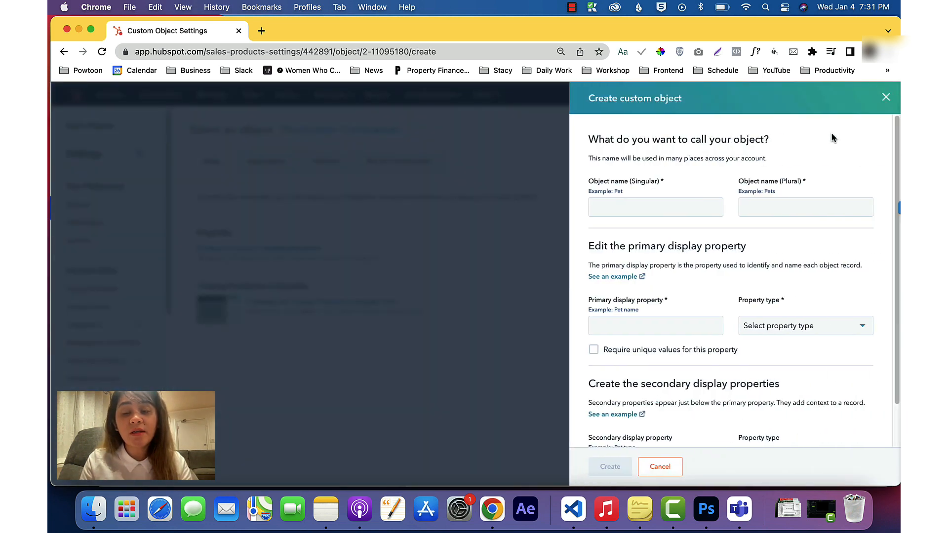
left_click(666, 213)
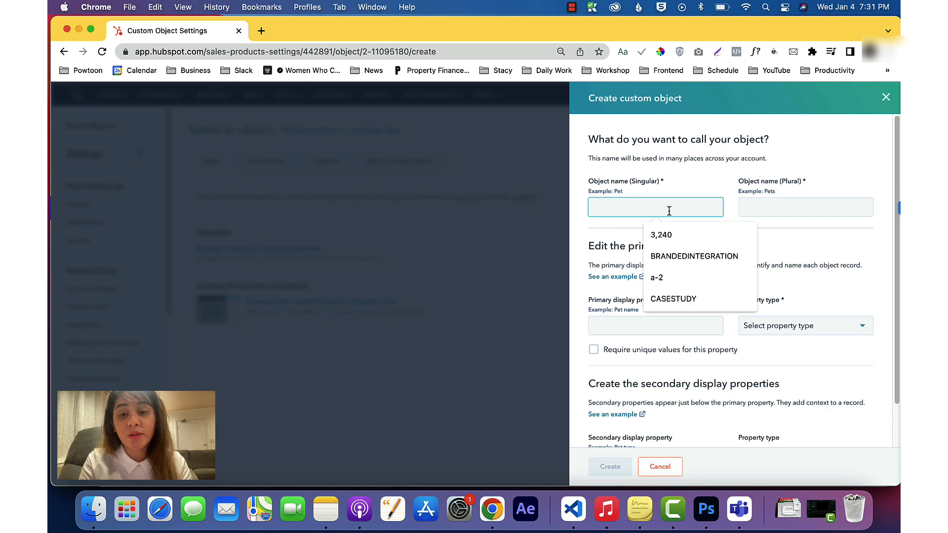
type("C")
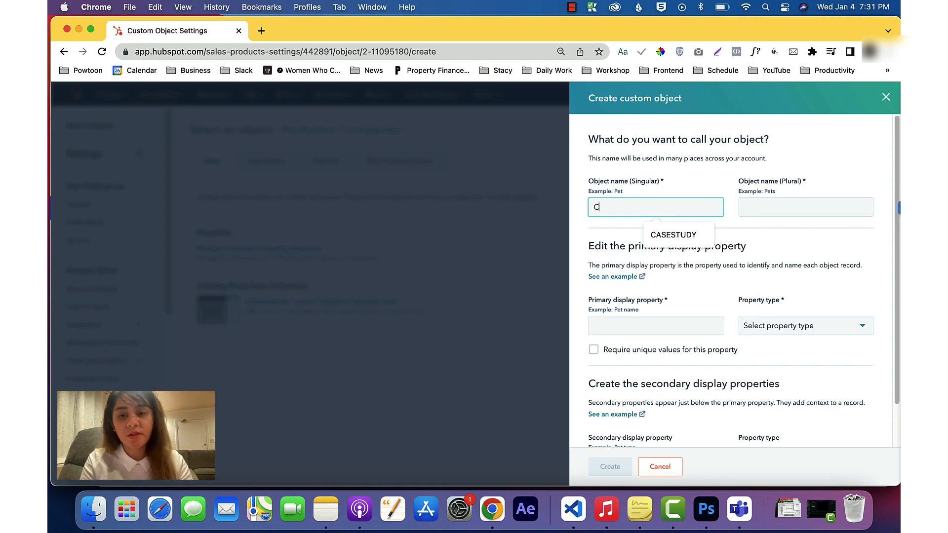
type("asts")
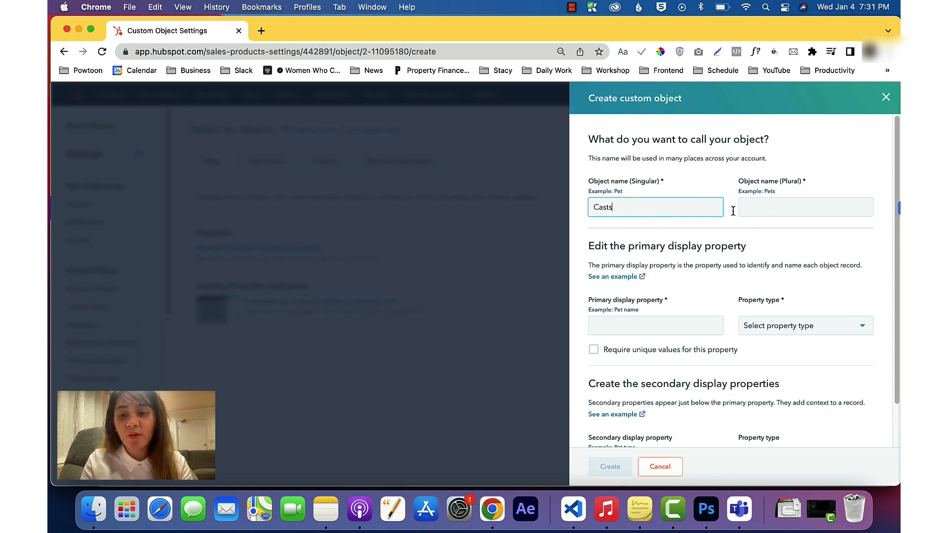
left_click(750, 207)
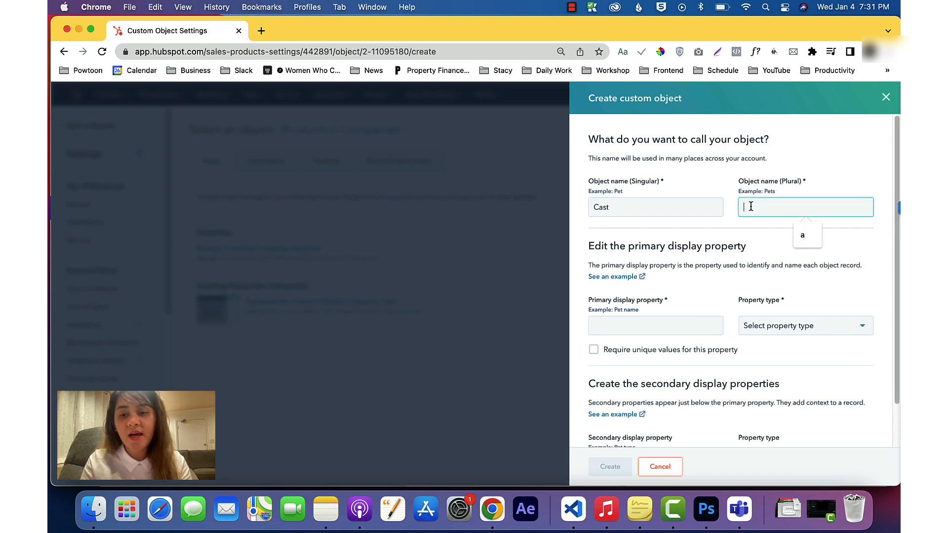
type("Casts")
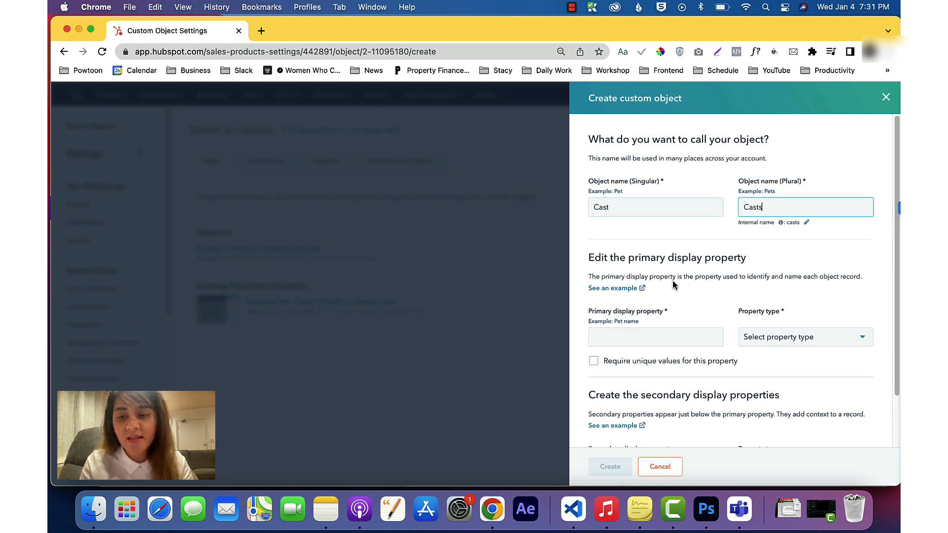
Name the custom object's primary display property Cast Name.
scroll(673, 288, "down", 2)
left_click(656, 302)
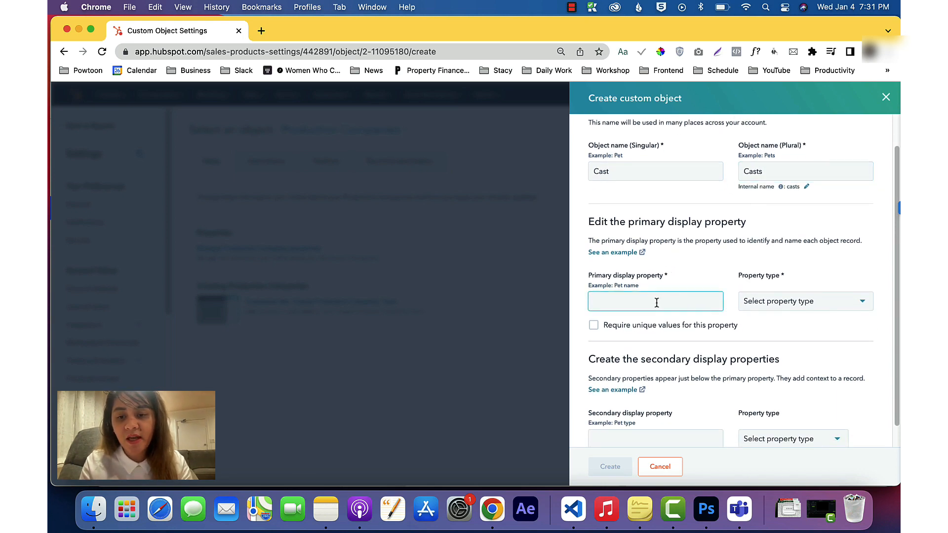
type("ca")
key("BackSpace")
key("BackSpace")
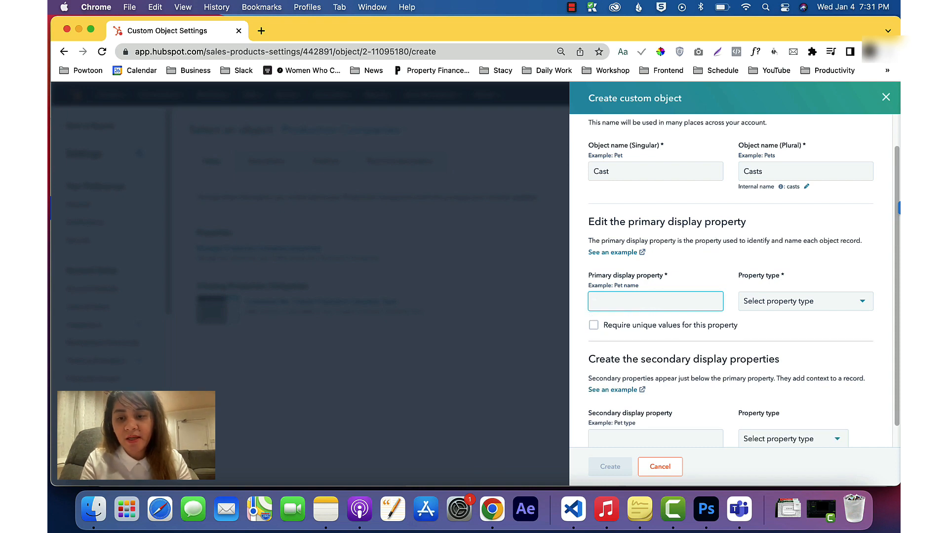
type("Cast Name")
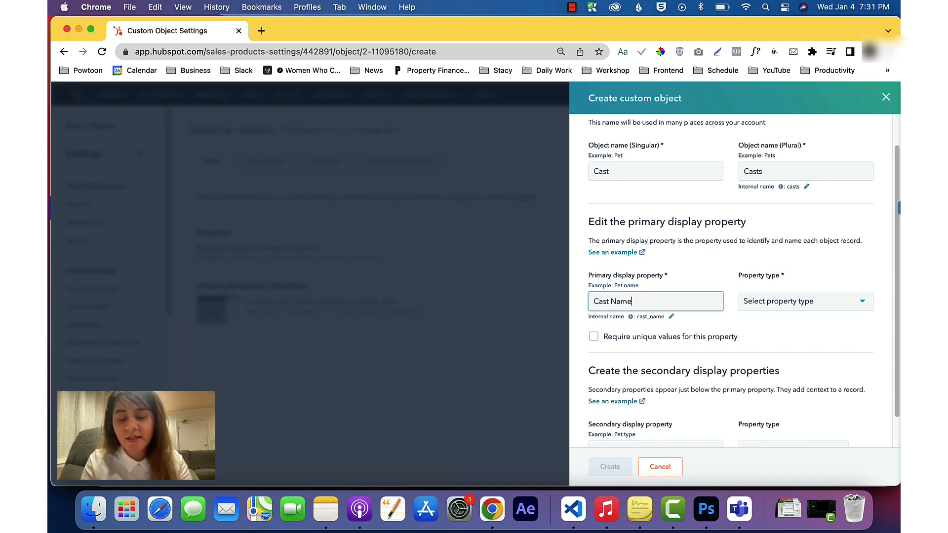
Set the property type of the primary display property to Single-line text.
left_click(796, 310)
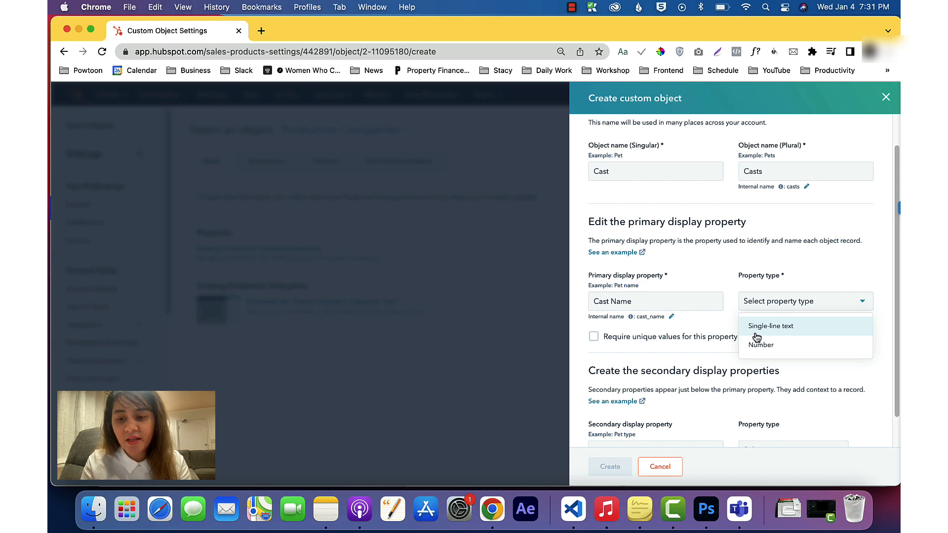
left_click(805, 285)
scroll(800, 286, "down", 1)
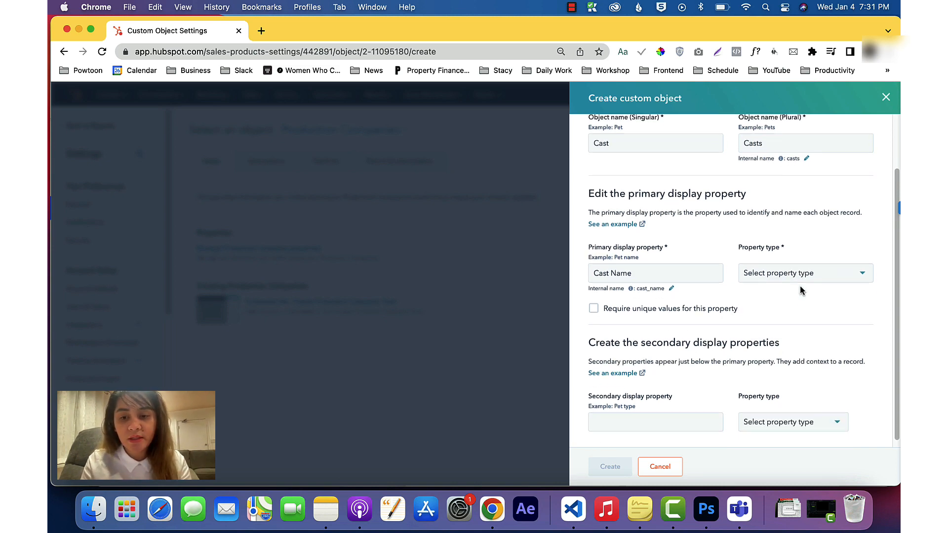
left_click(796, 273)
left_click(785, 296)
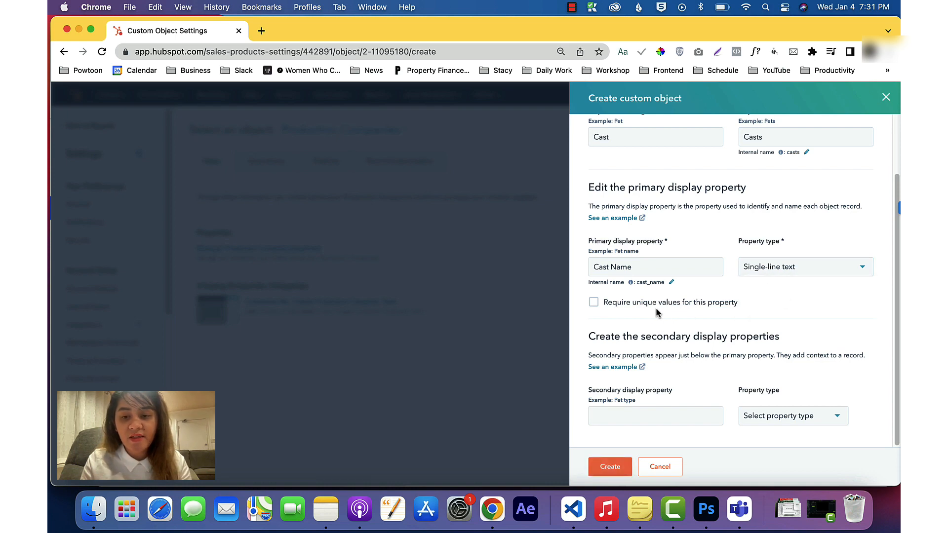
Require unique values for the primary display property and create the object without a secondary display property.
left_click(594, 303)
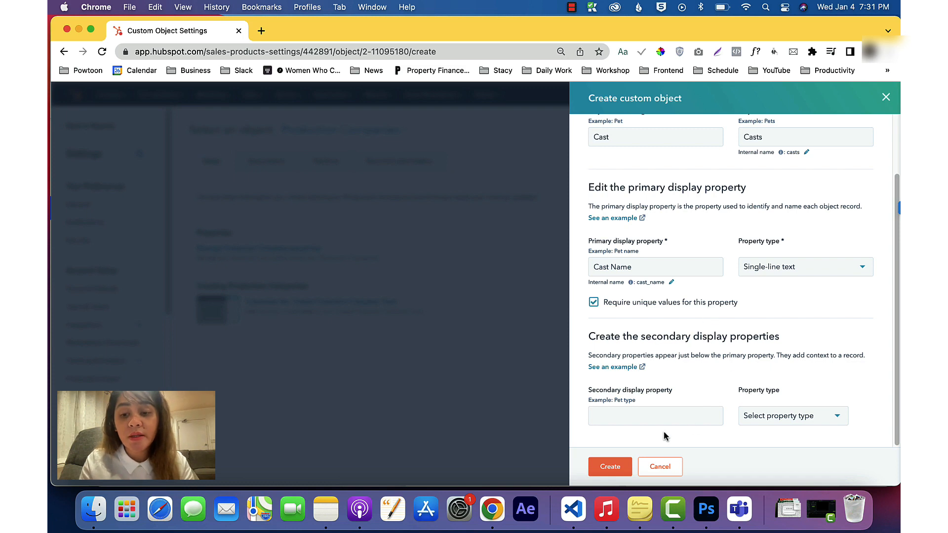
left_click(662, 415)
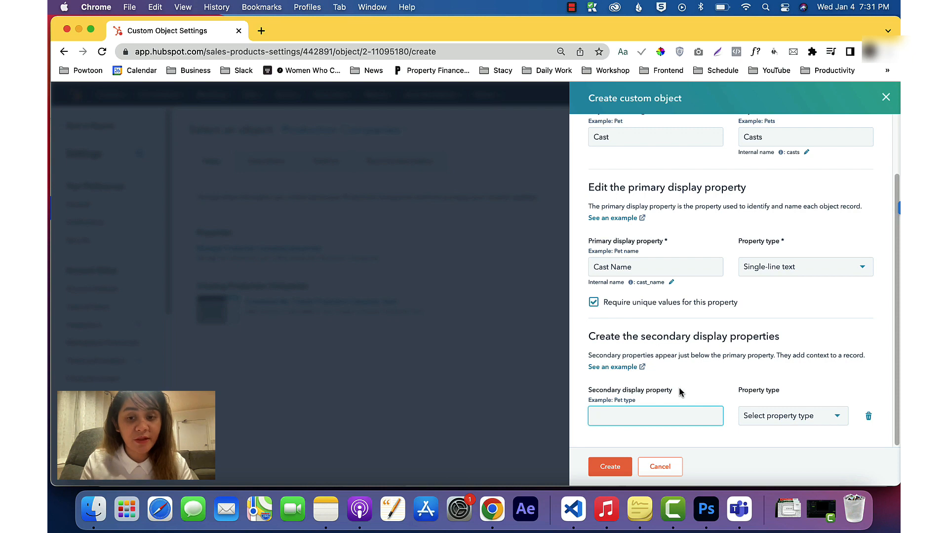
left_click(612, 468)
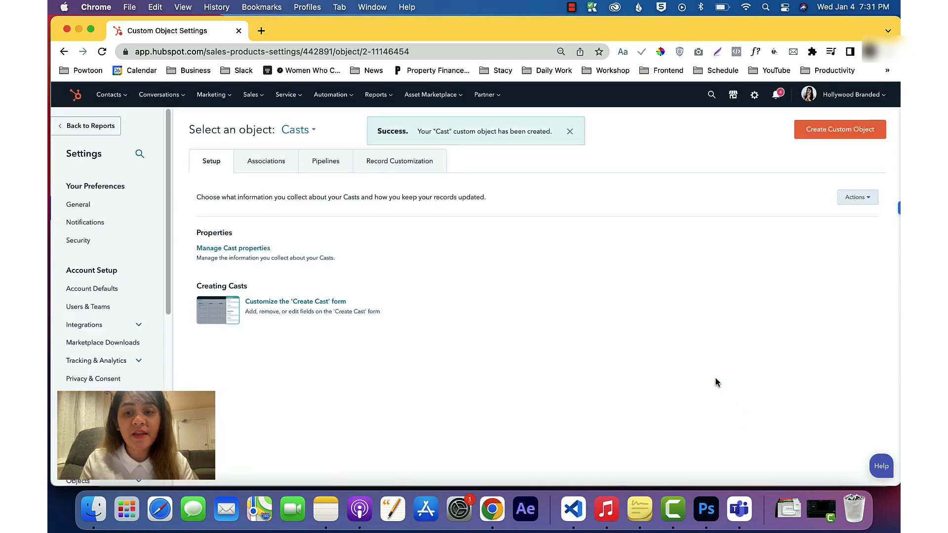
Reload the settings page and check the object selector for the new Casts object.
left_click(407, 52)
key("Return")
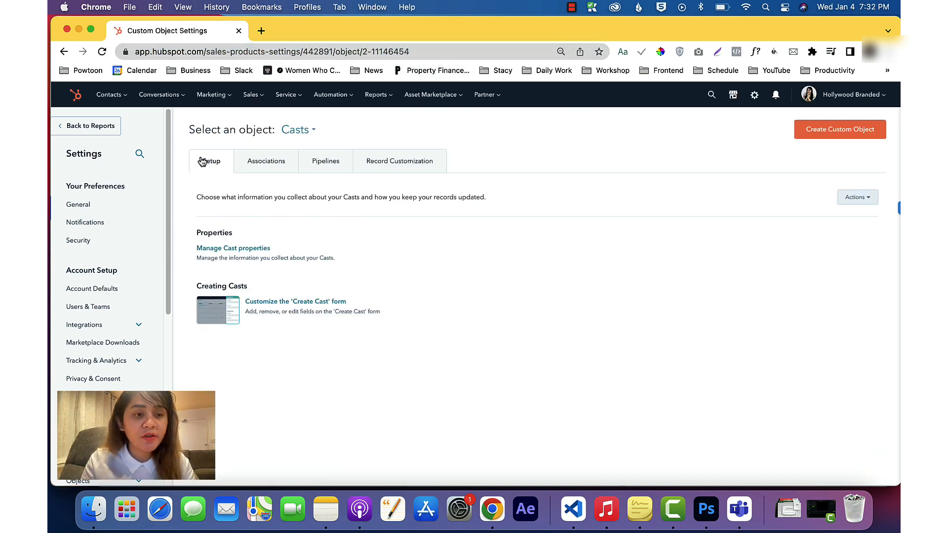
left_click(295, 132)
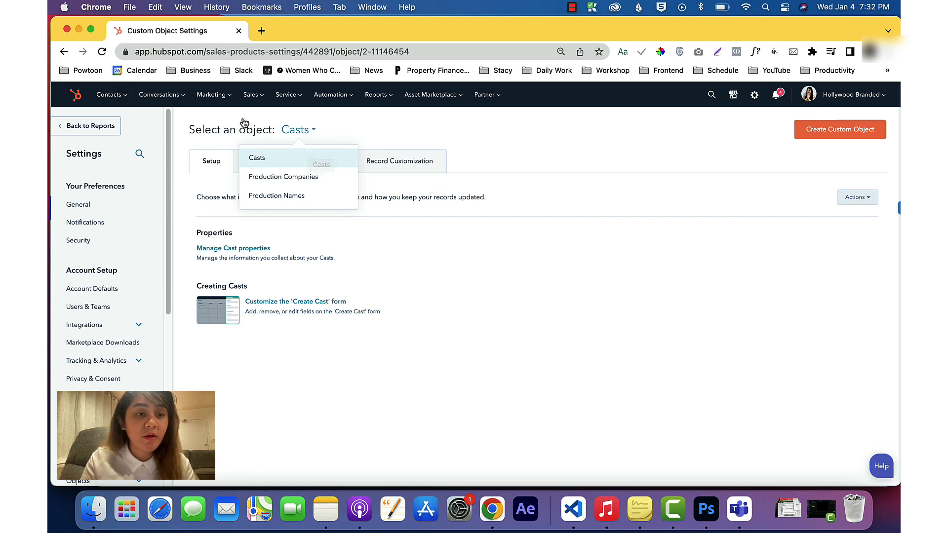
Reload the page to refresh the custom objects listed under Contacts, and open the Casts records list.
left_click(109, 95)
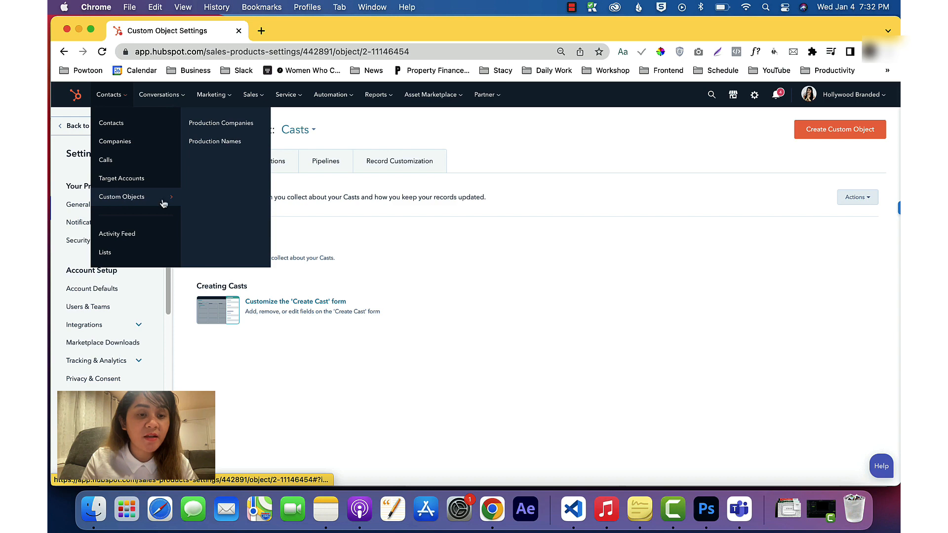
left_click(299, 53)
key("Return")
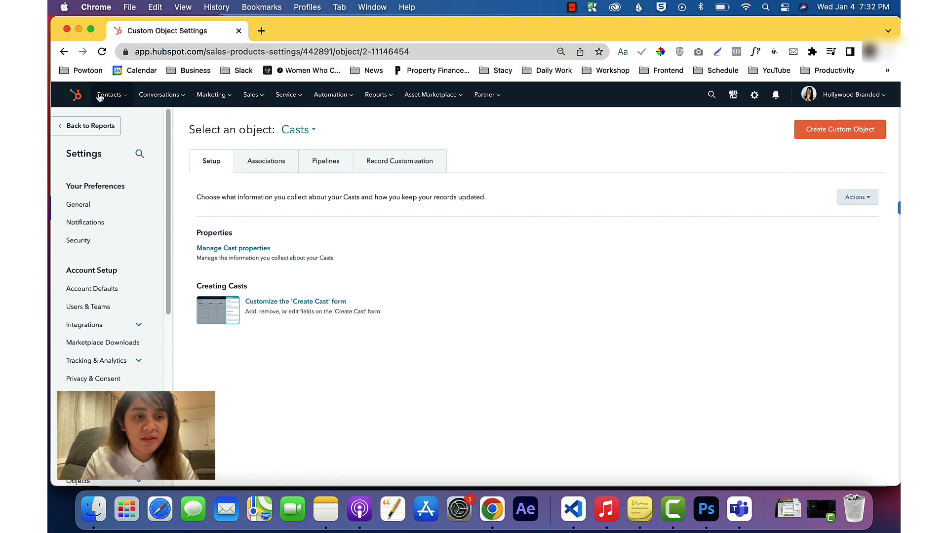
mouse_move(100, 97)
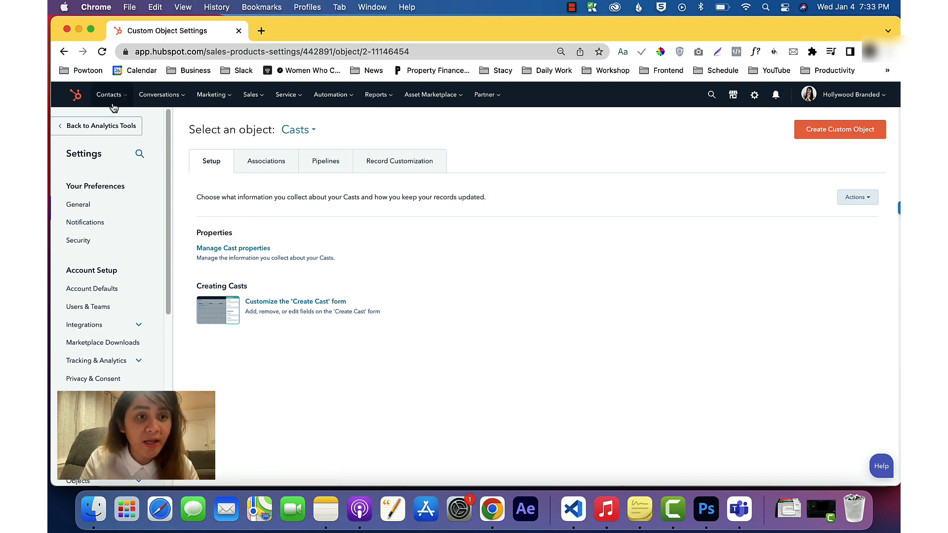
mouse_move(113, 106)
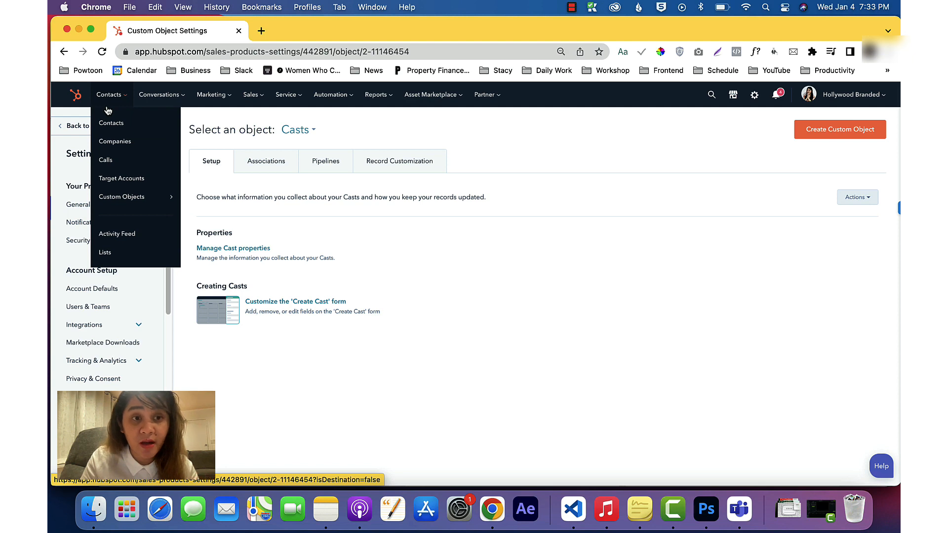
mouse_move(132, 196)
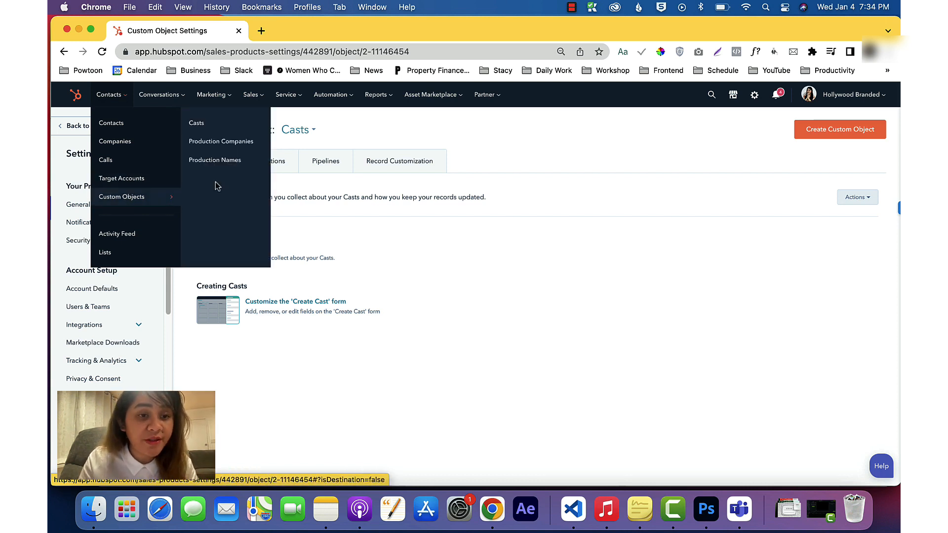
left_click(229, 130)
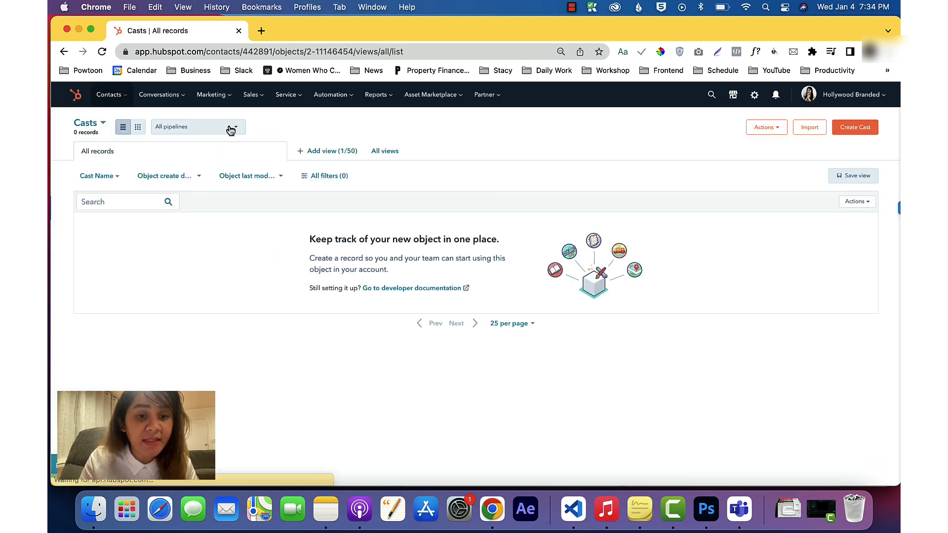
Create a Cast record, filling in the Cast Name field with the cast member's name.
left_click(857, 127)
left_click(670, 179)
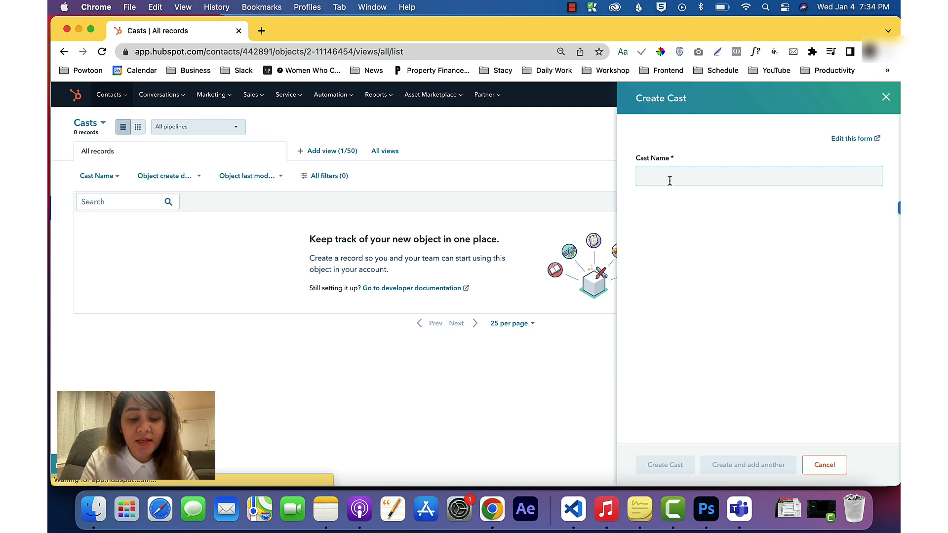
type("Angie Me")
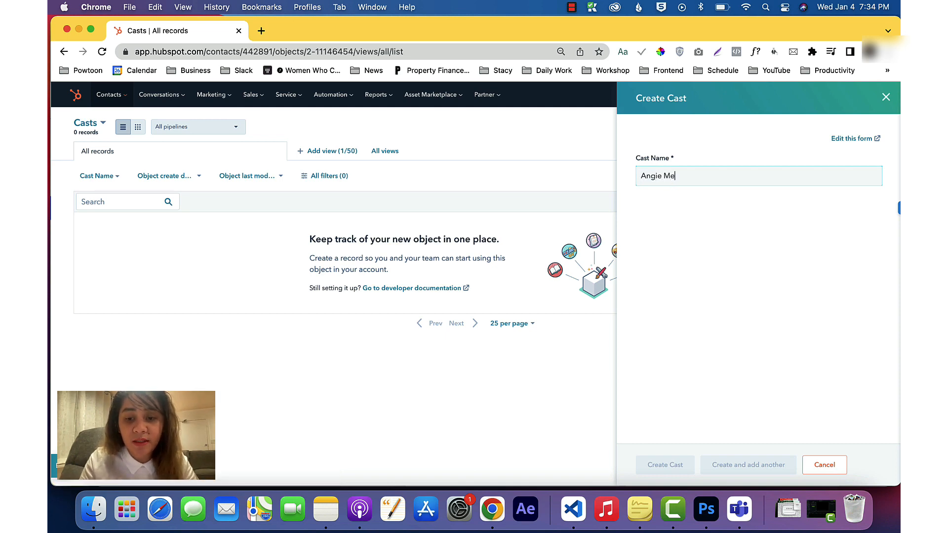
left_click(676, 465)
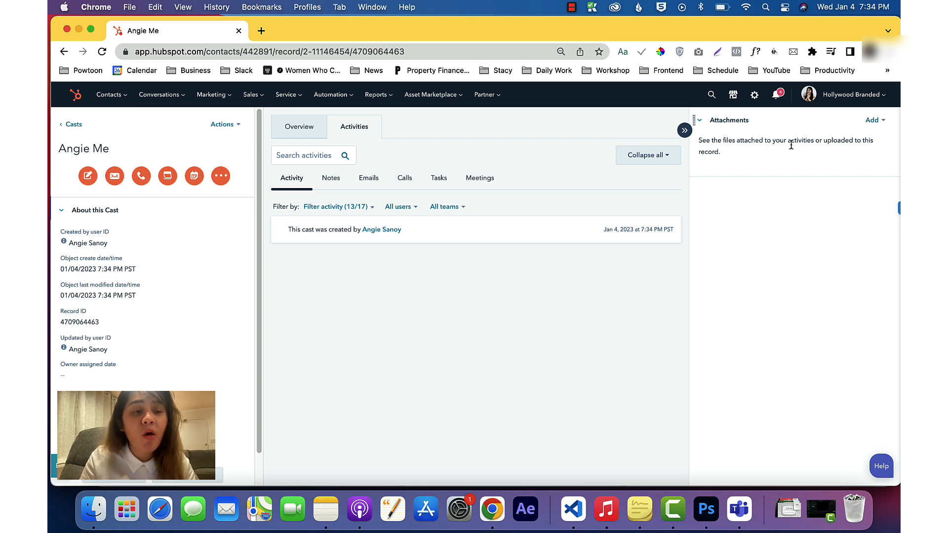
Return to the Custom Objects settings and select the Casts object.
left_click(754, 96)
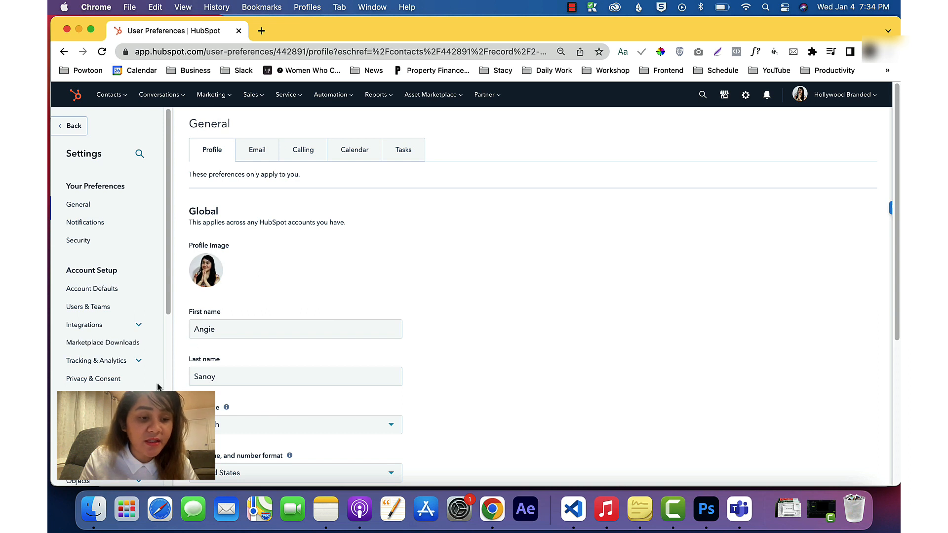
scroll(107, 296, "down", 3)
scroll(93, 406, "down", 3)
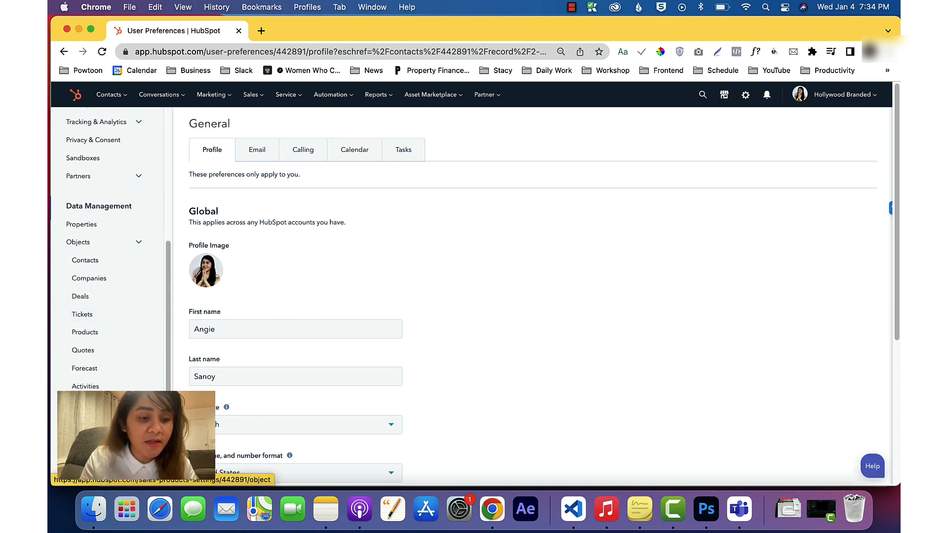
left_click(92, 405)
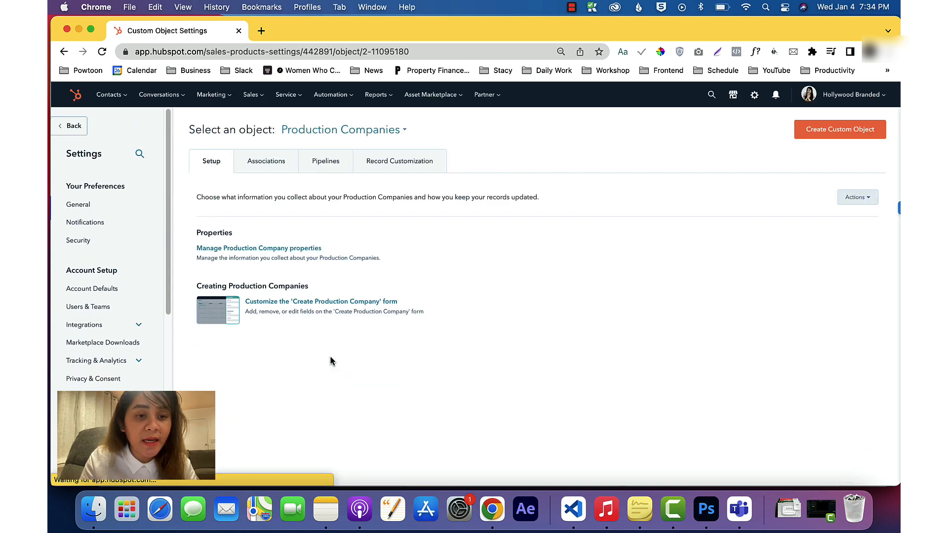
left_click(393, 131)
left_click(367, 166)
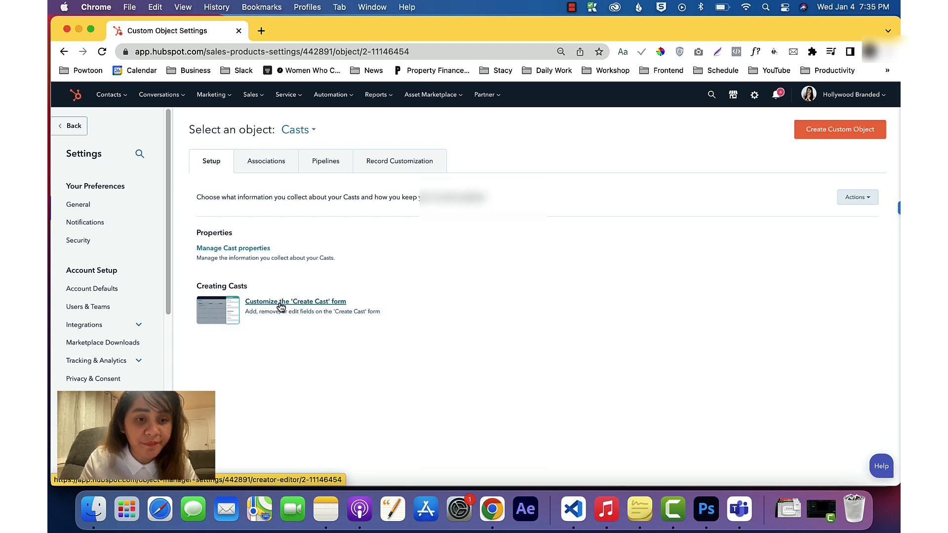
Create a new association between the Casts object and Companies in the object's association settings.
left_click(289, 172)
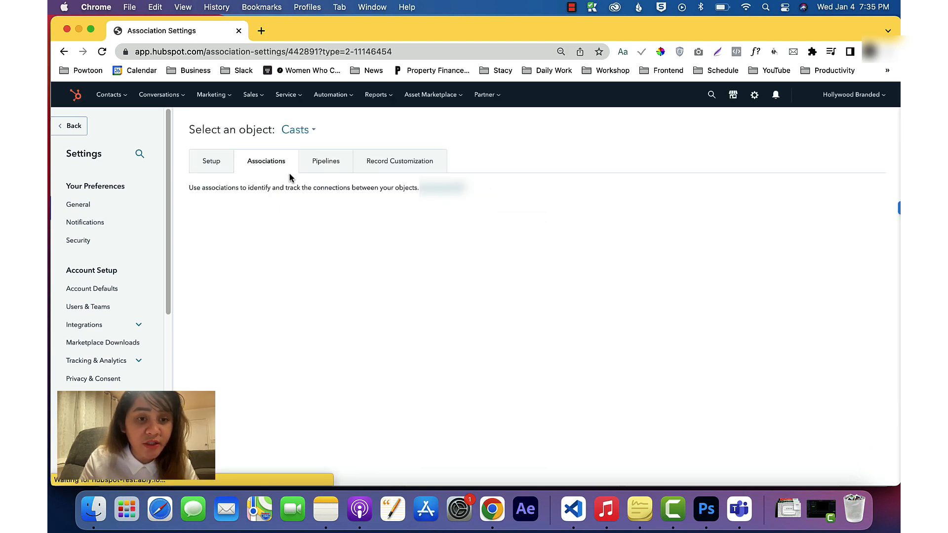
left_click(407, 291)
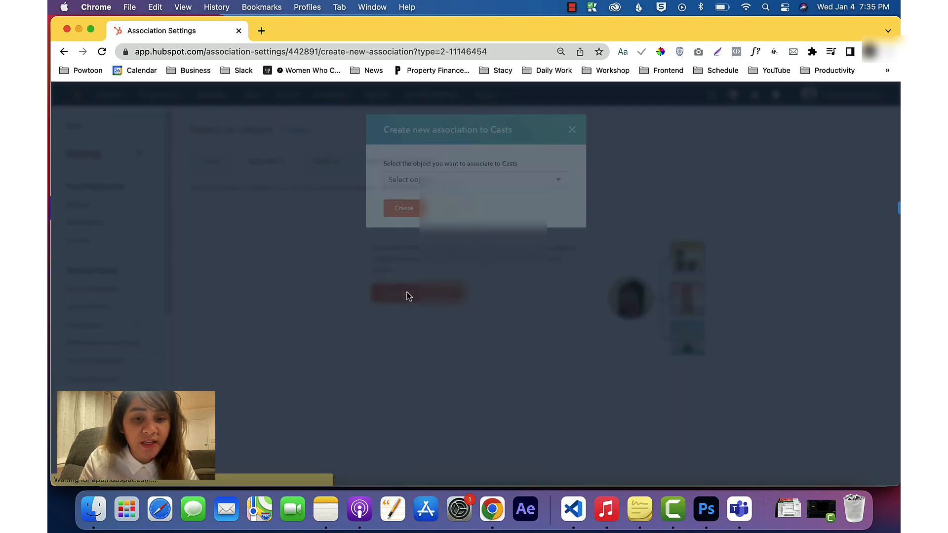
left_click(414, 183)
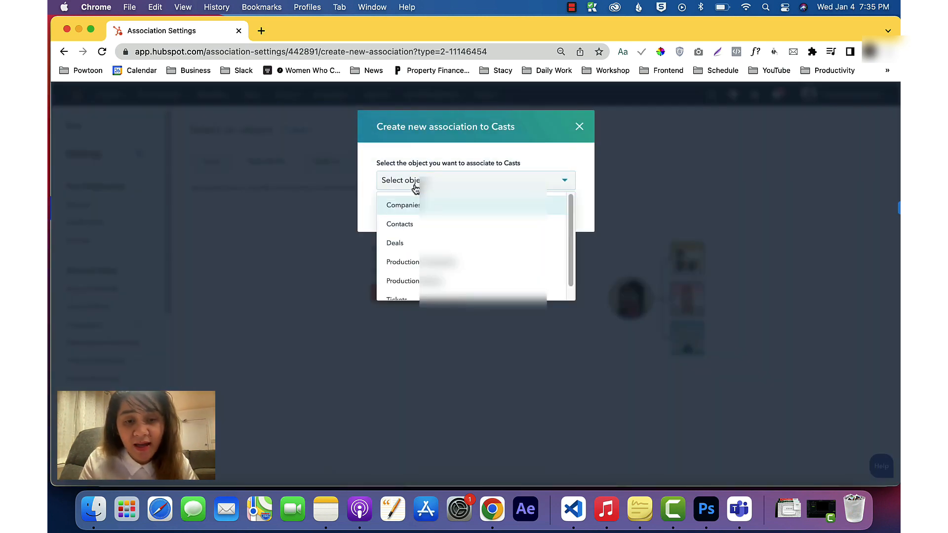
left_click(404, 205)
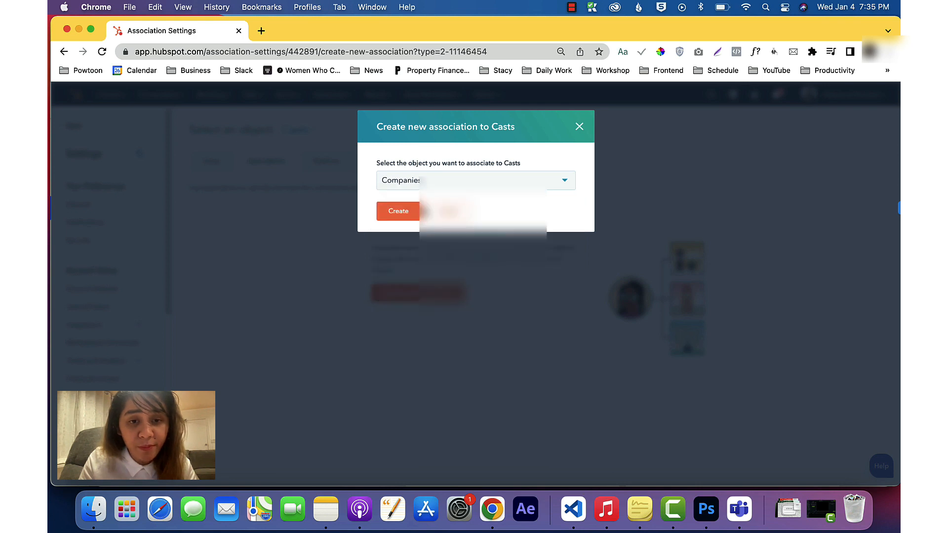
left_click(398, 213)
Add another new association linking Casts to Deals.
left_click(368, 221)
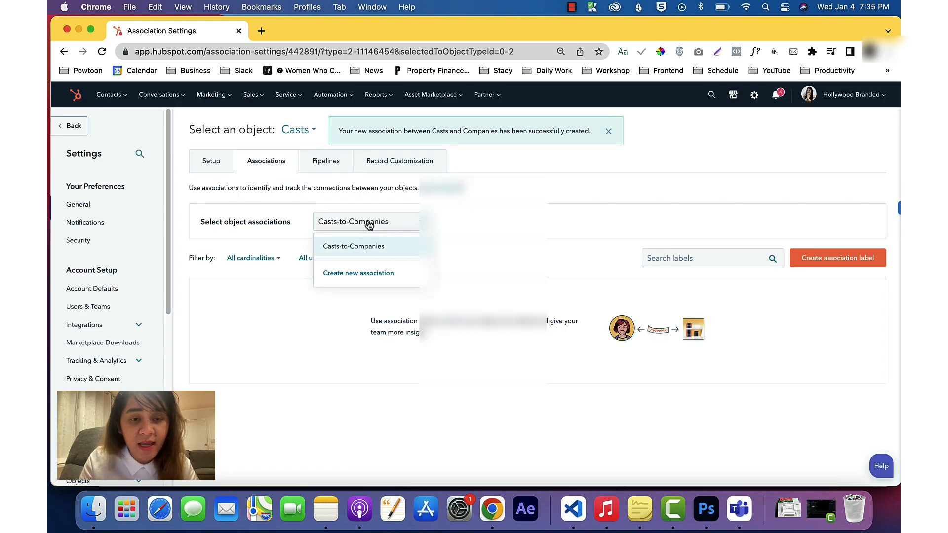
left_click(380, 272)
left_click(442, 182)
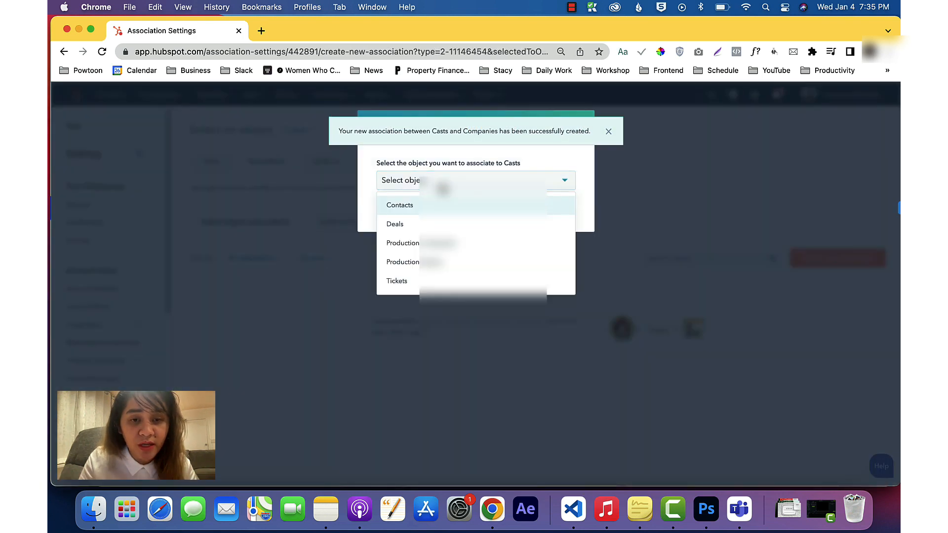
left_click(395, 220)
left_click(400, 212)
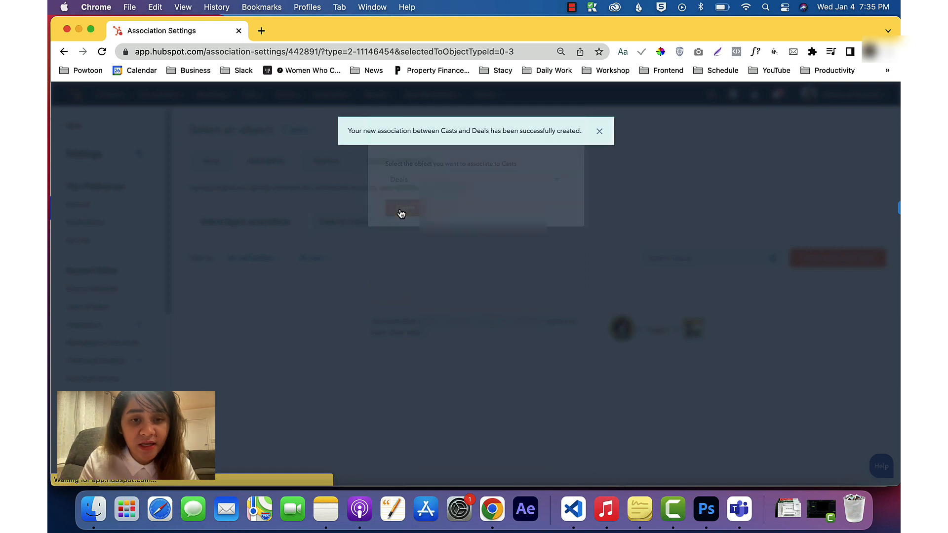
Create a third association connecting Casts to Production Names.
left_click(354, 221)
left_click(369, 292)
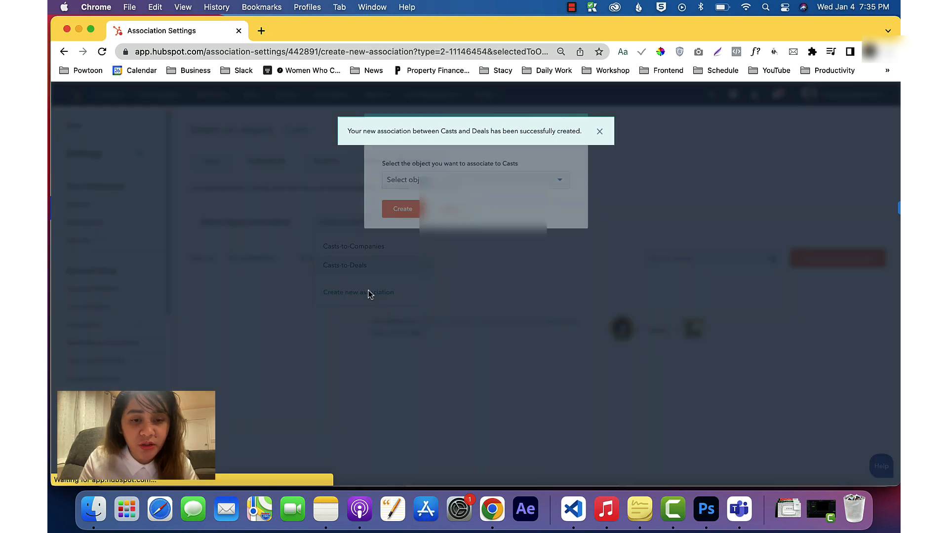
left_click(429, 180)
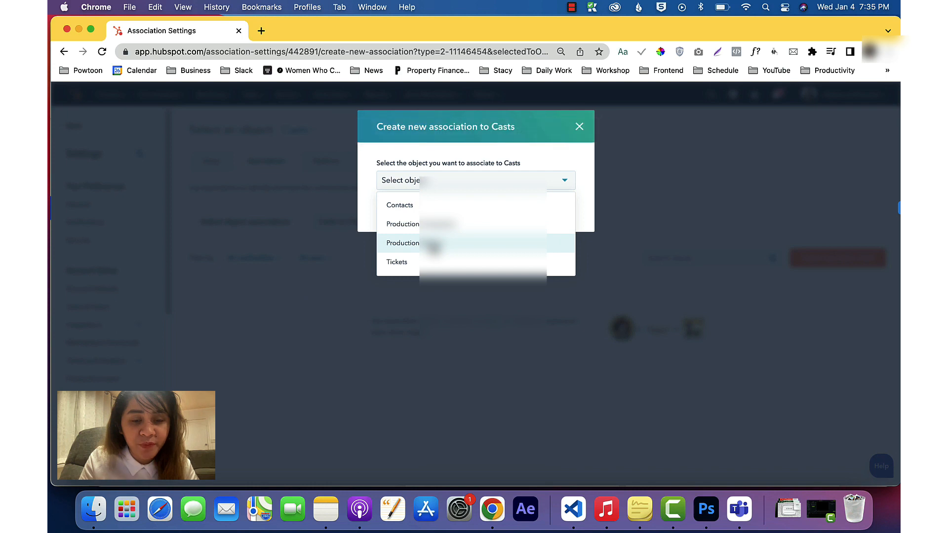
left_click(433, 243)
left_click(393, 213)
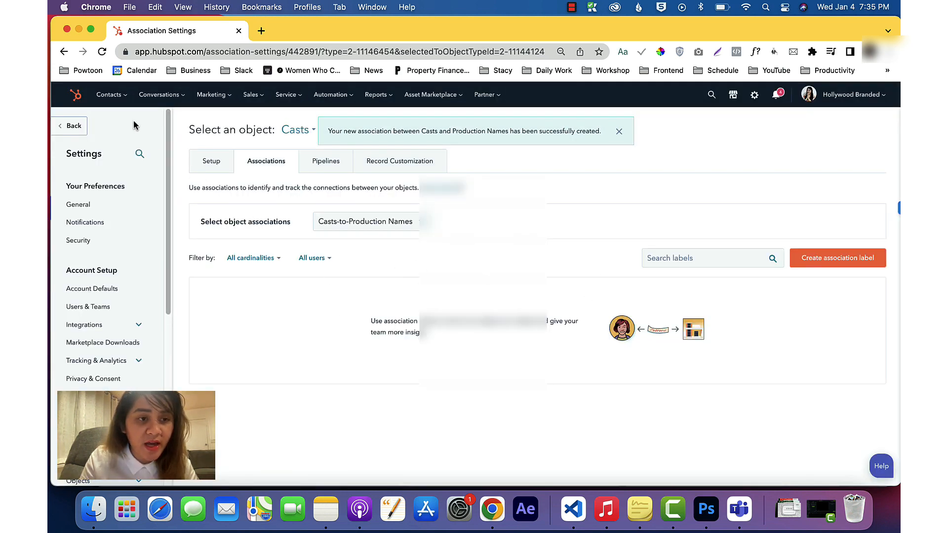
Go to the Casts custom object's records list and open the existing cast member's record.
left_click(108, 94)
mouse_move(144, 206)
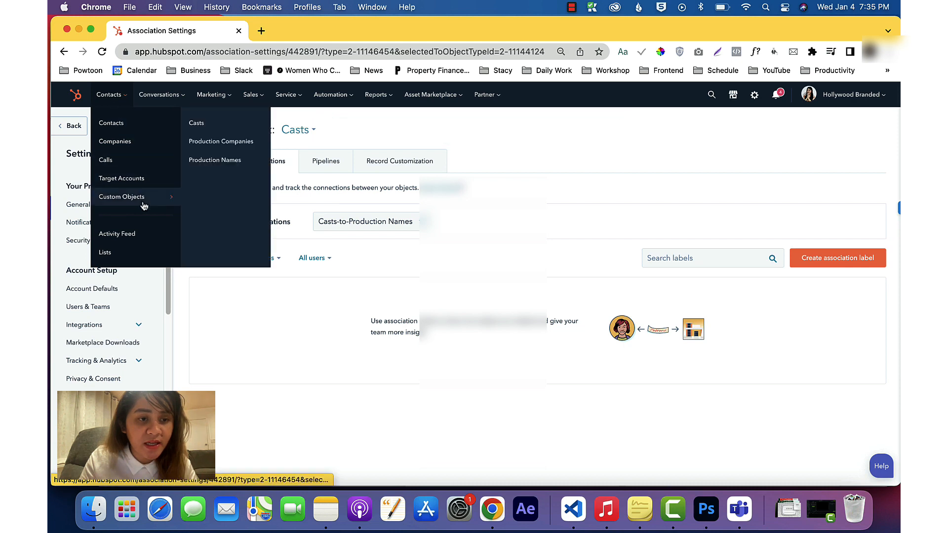
left_click(213, 122)
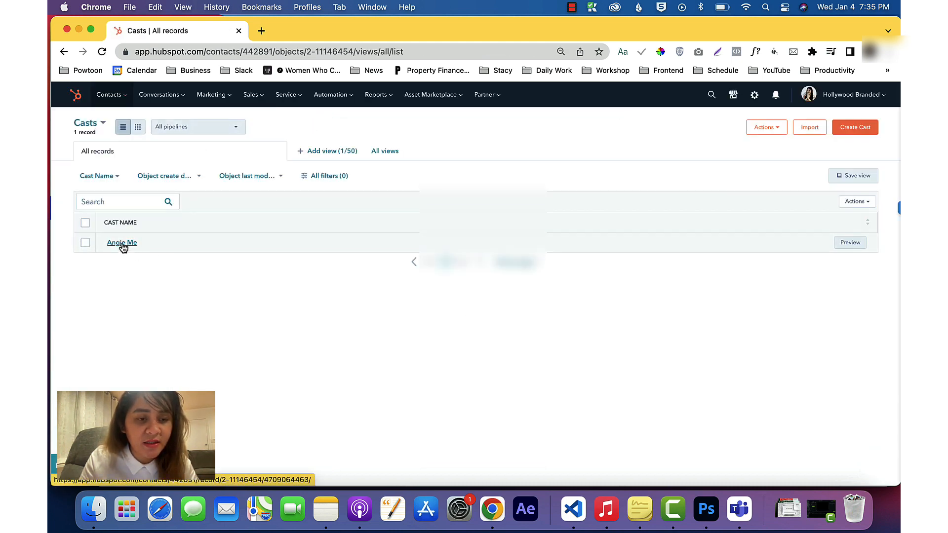
left_click(123, 247)
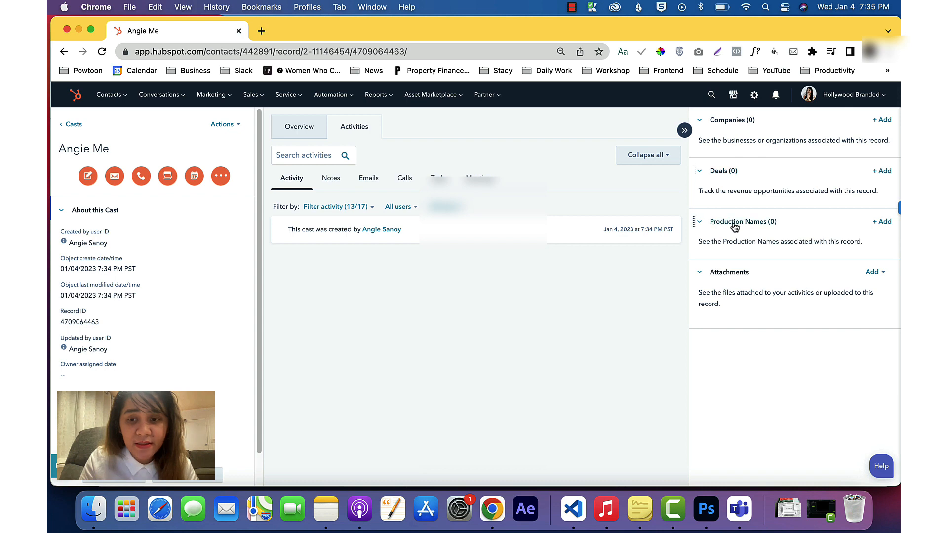
Try to find an existing Production Name for the cast record by searching for "Fake" and "Name".
left_click(879, 223)
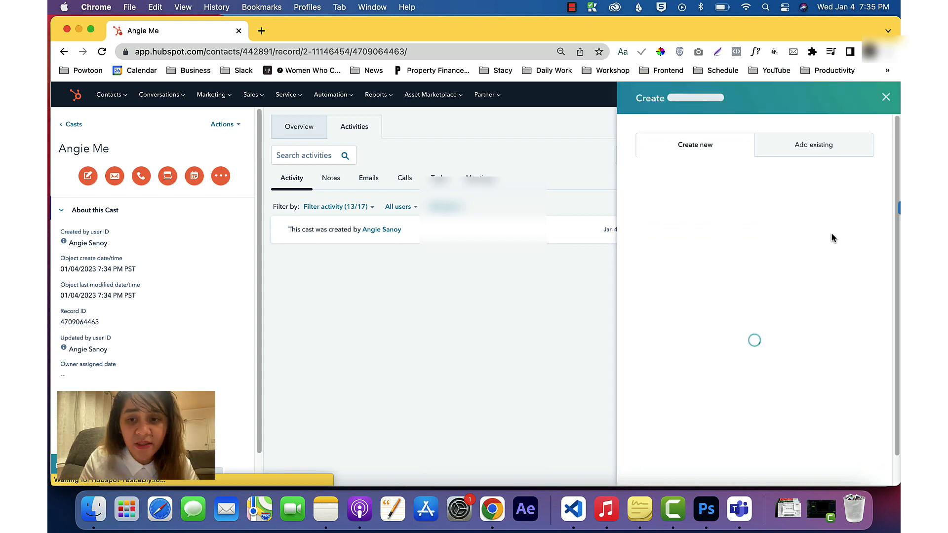
left_click(790, 149)
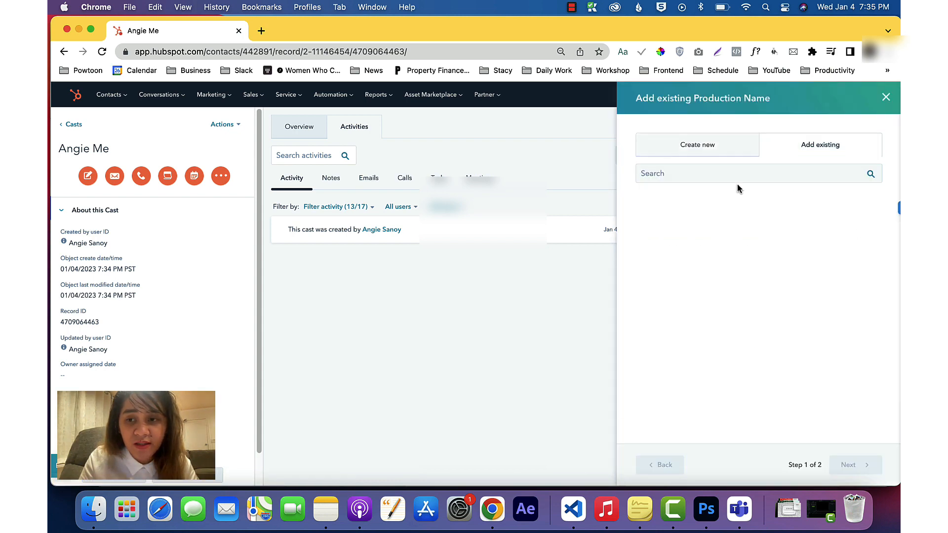
left_click(701, 146)
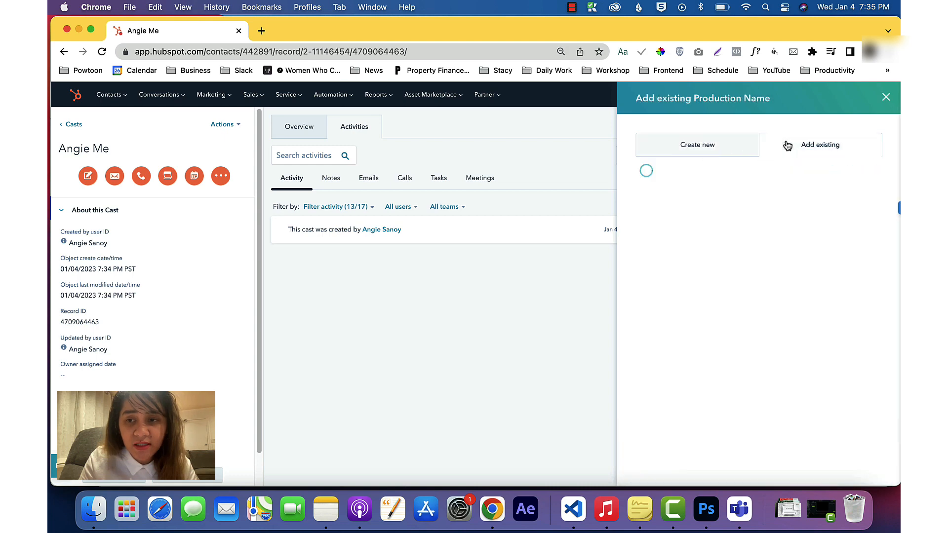
left_click(701, 174)
type("Fake")
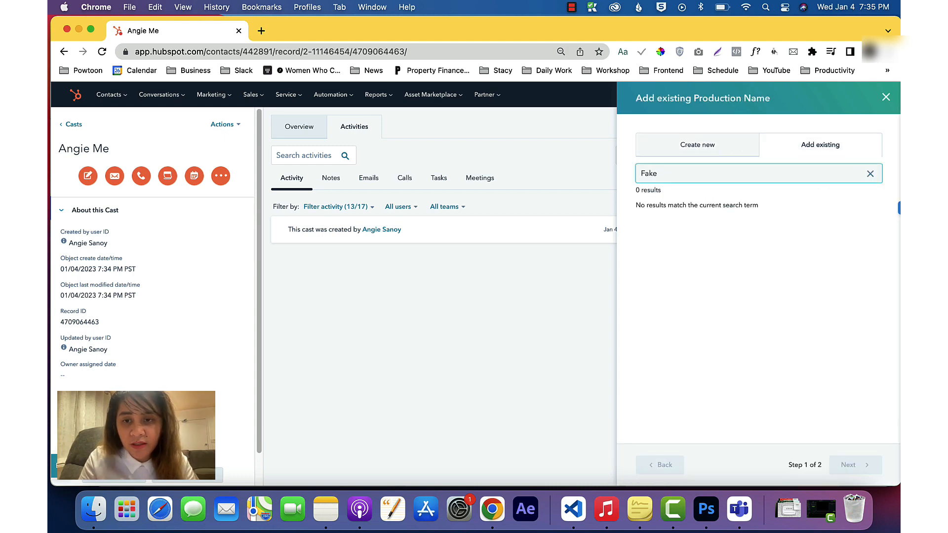
type("Nam")
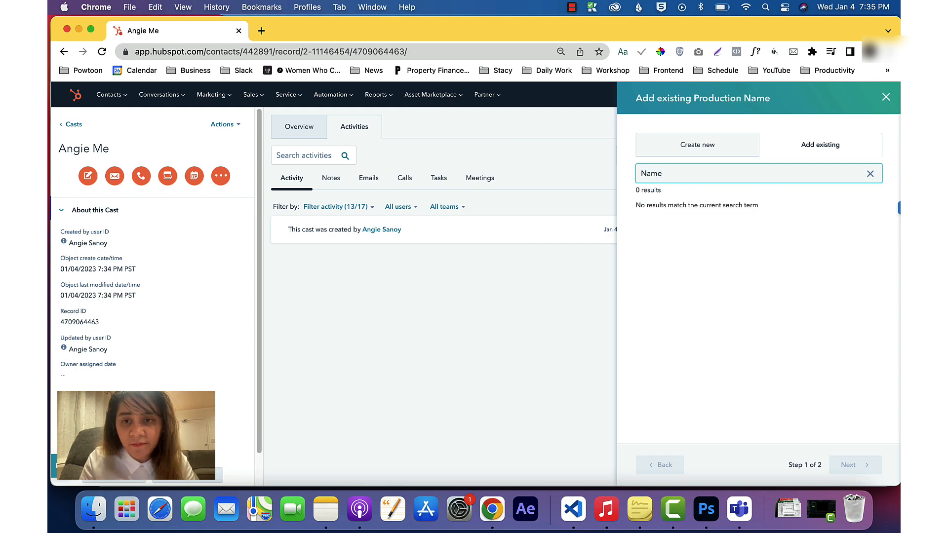
key("super+a")
left_click(886, 97)
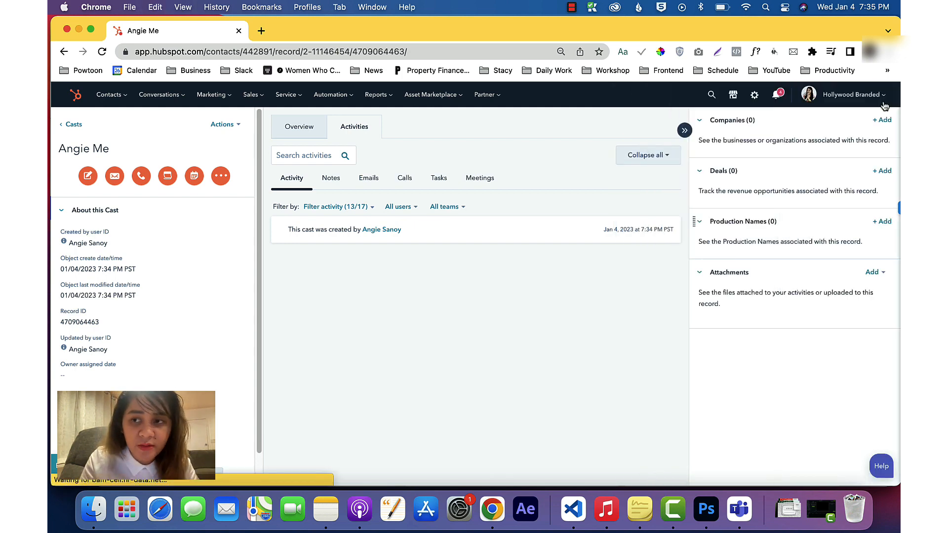
Look up the existing Production Names records in a separate browser tab and return to the cast record.
mouse_move(121, 94)
mouse_move(145, 198)
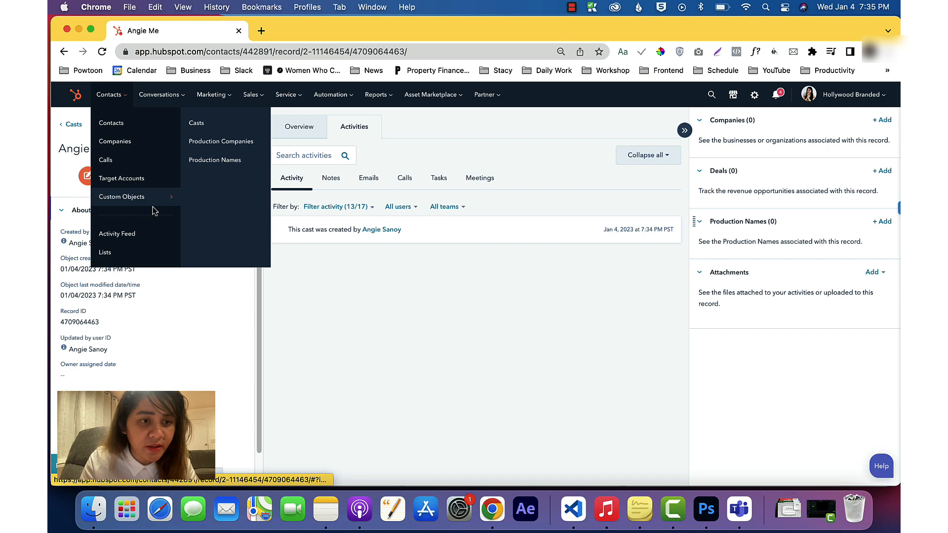
right_click(217, 167)
left_click(218, 168)
left_click(278, 31)
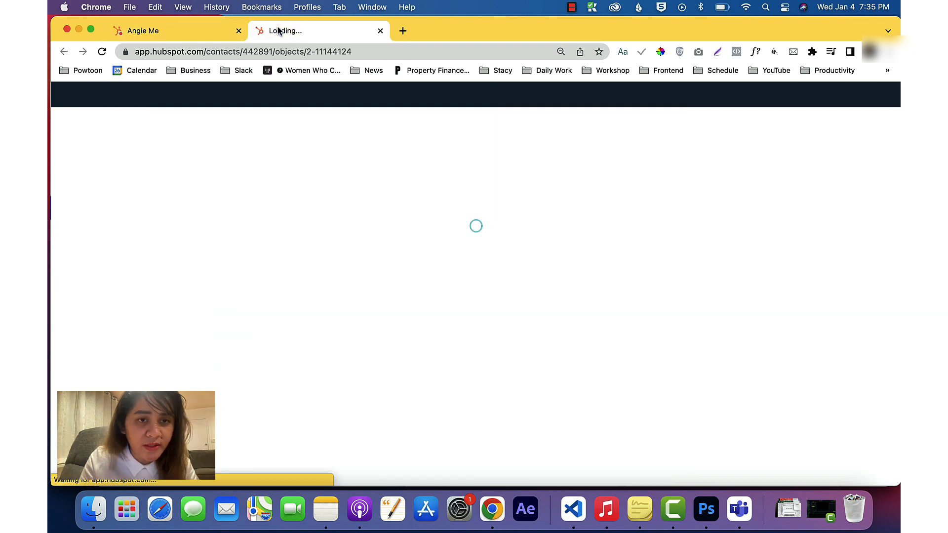
left_click(192, 32)
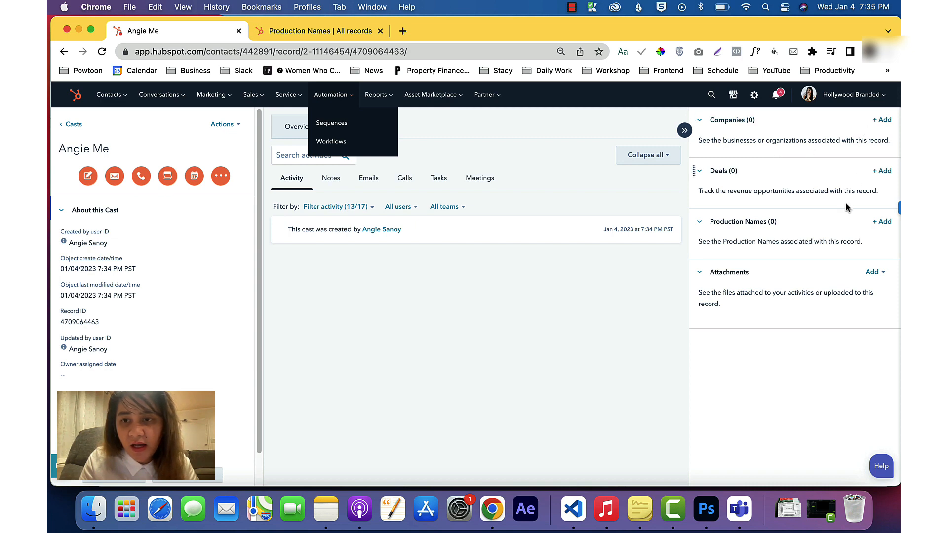
Associate the existing Production Name "Test" with the cast record and save the association.
left_click(881, 221)
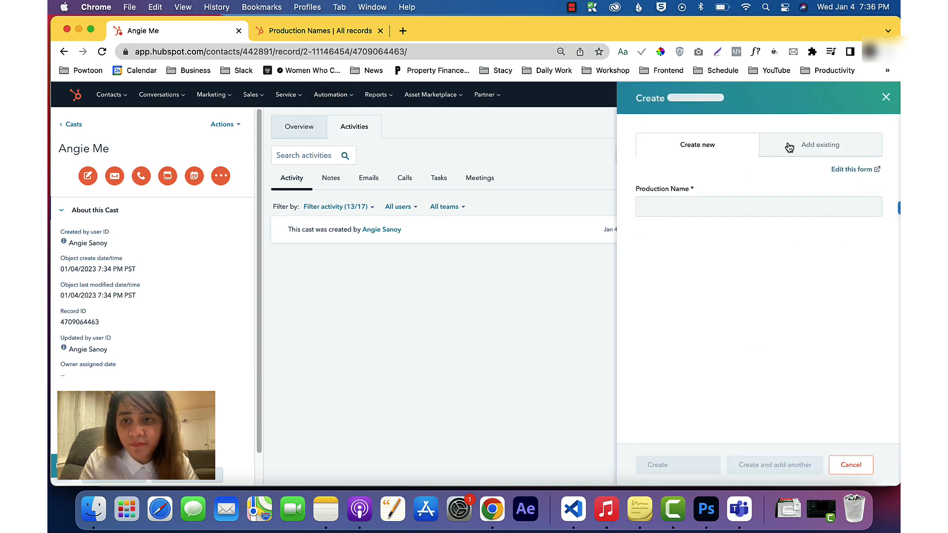
left_click(788, 145)
left_click(757, 175)
type("Test")
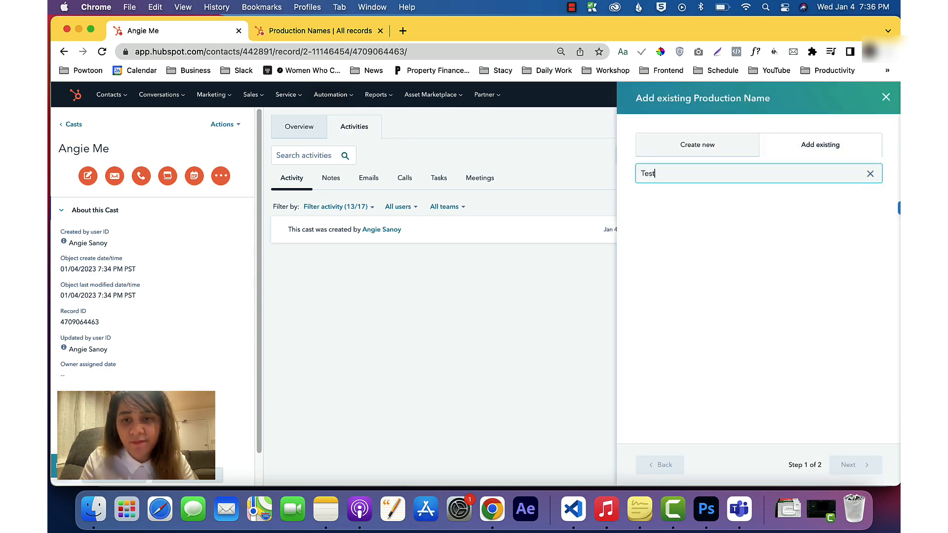
left_click(644, 224)
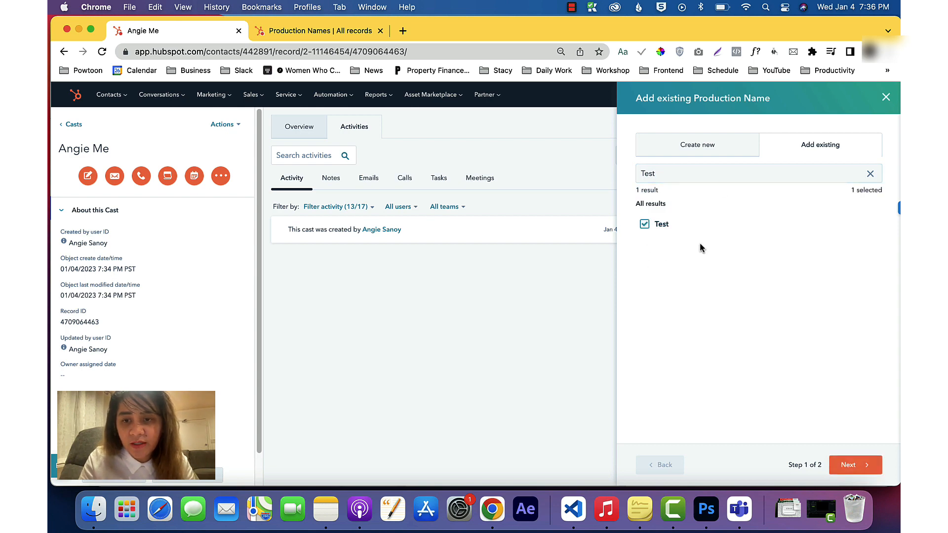
left_click(855, 466)
left_click(859, 467)
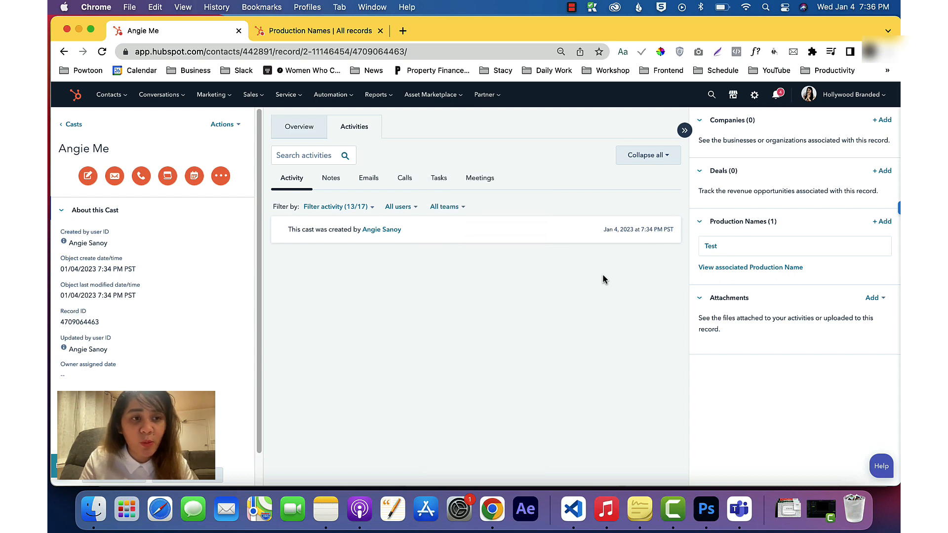
mouse_move(105, 104)
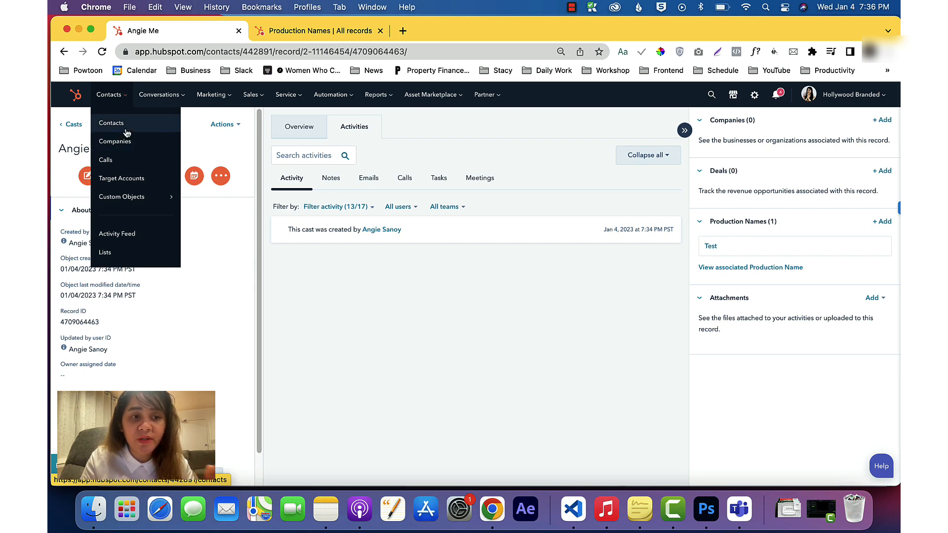
left_click(547, 253)
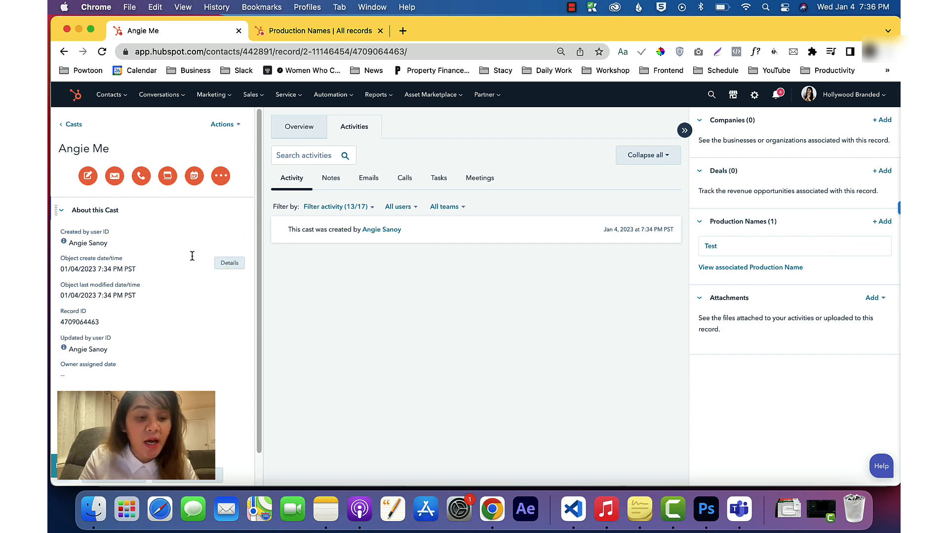
scroll(192, 256, "down", 2)
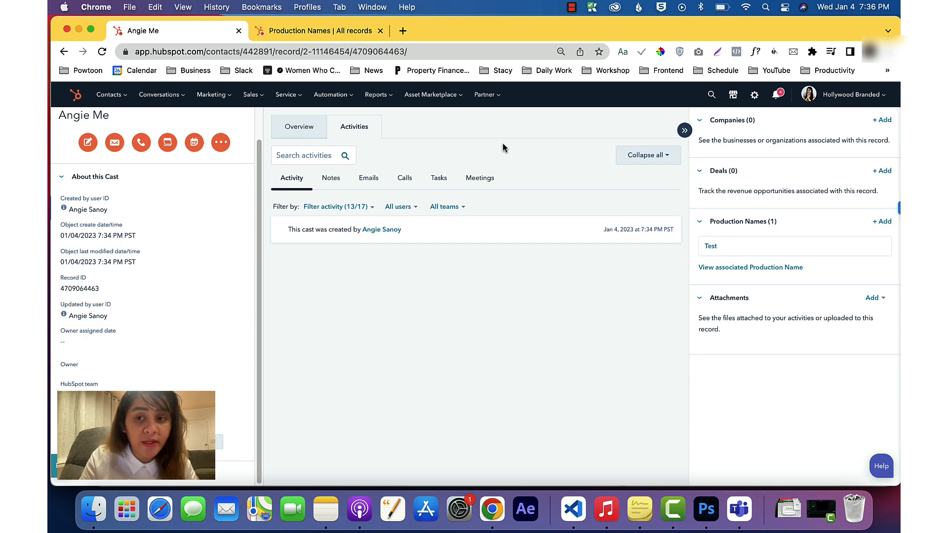
Return to the Custom Objects settings, select the Casts object and show its Record Customization options.
left_click(336, 34)
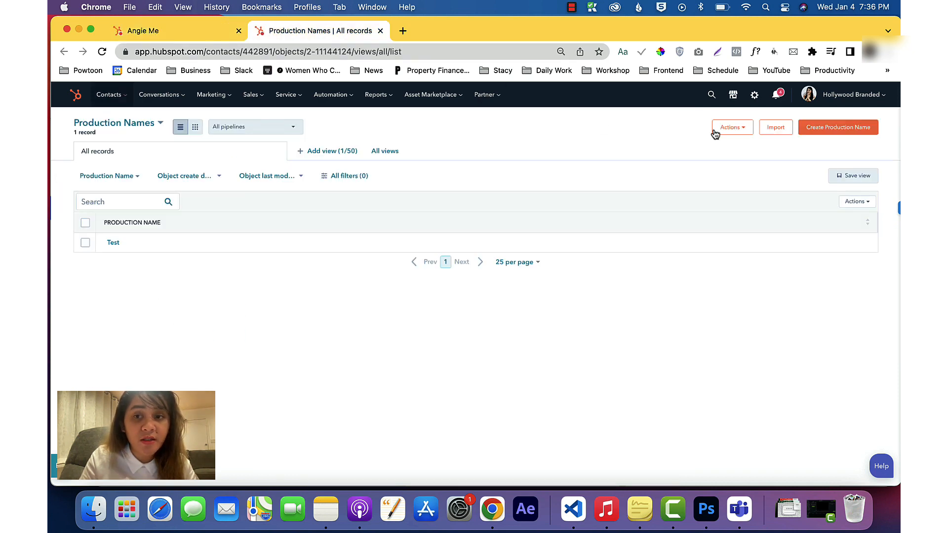
left_click(754, 96)
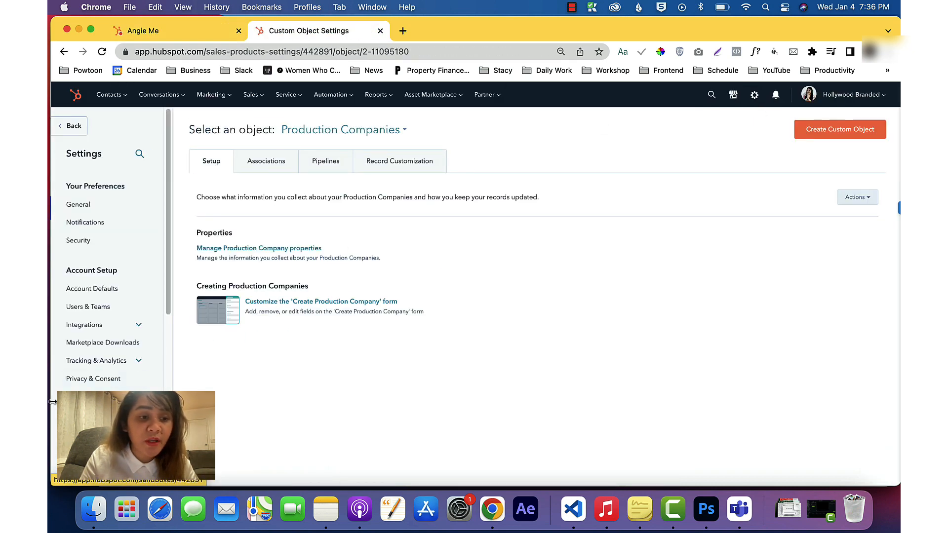
scroll(107, 391, "down", 5)
scroll(107, 391, "down", 5)
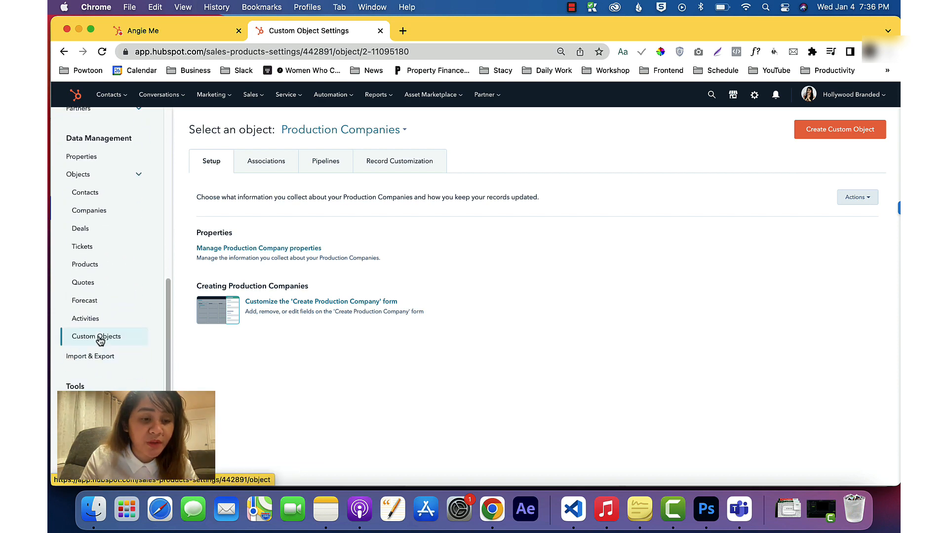
left_click(102, 336)
left_click(364, 132)
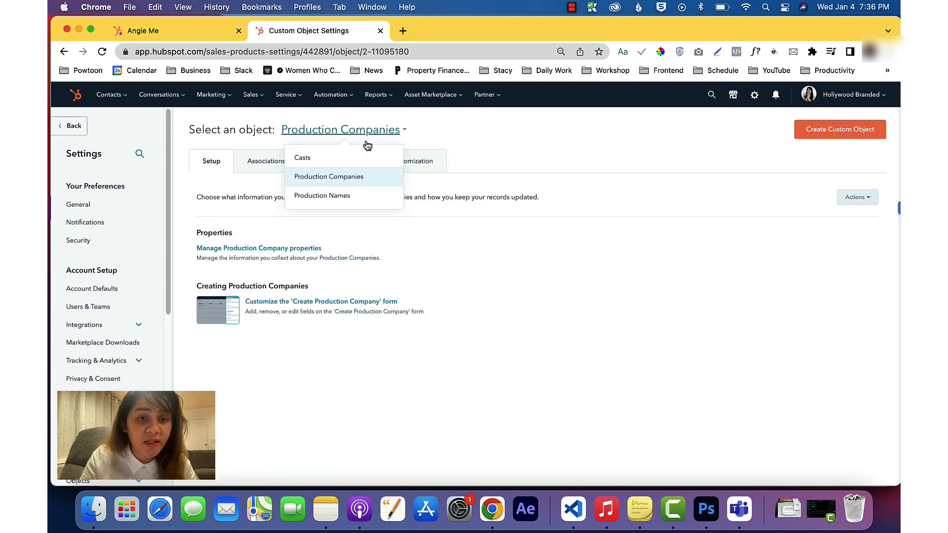
left_click(358, 165)
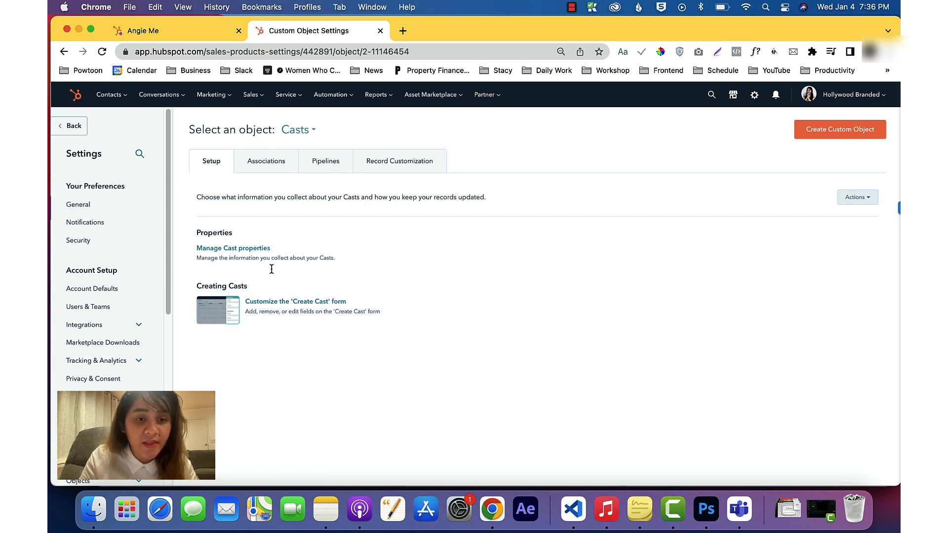
left_click(411, 165)
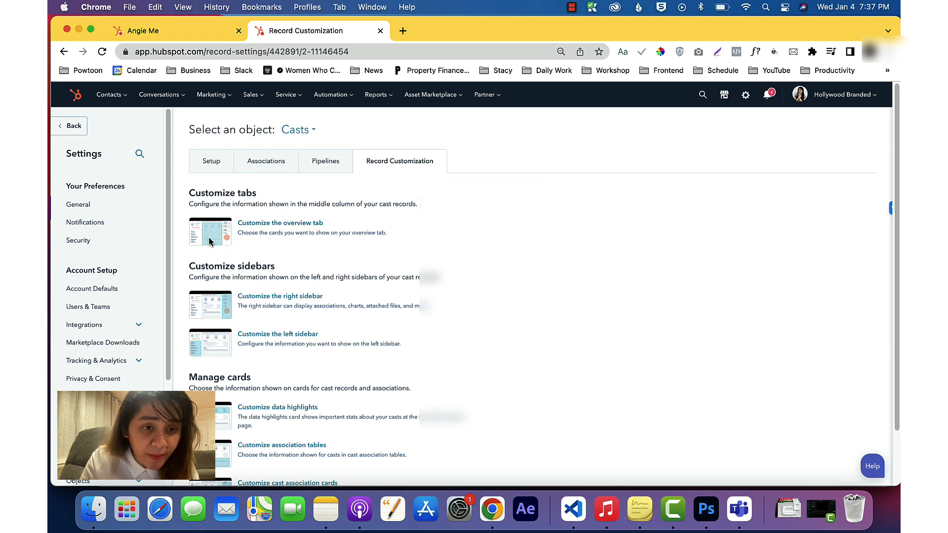
Review the Casts record customization options, including the team views available for the overview tab.
left_click(252, 231)
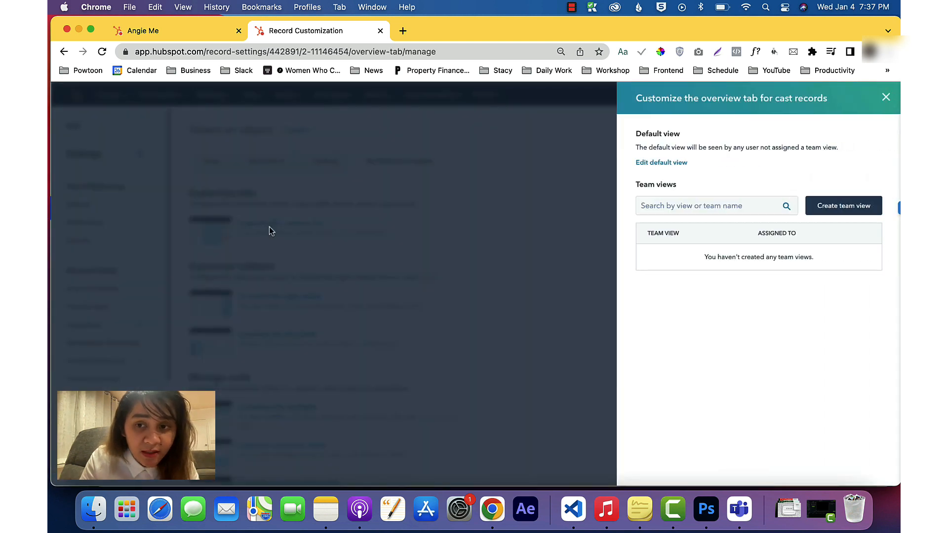
left_click(886, 97)
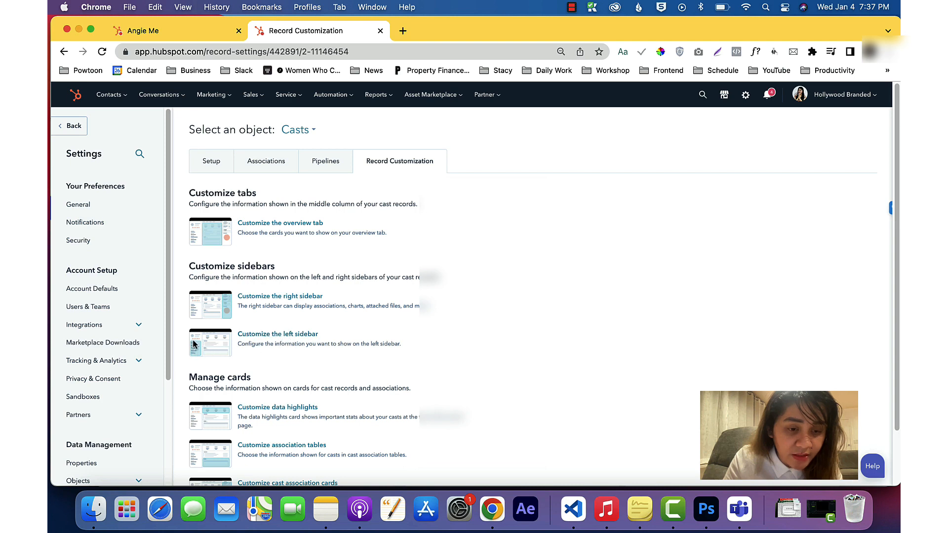
scroll(297, 386, "down", 3)
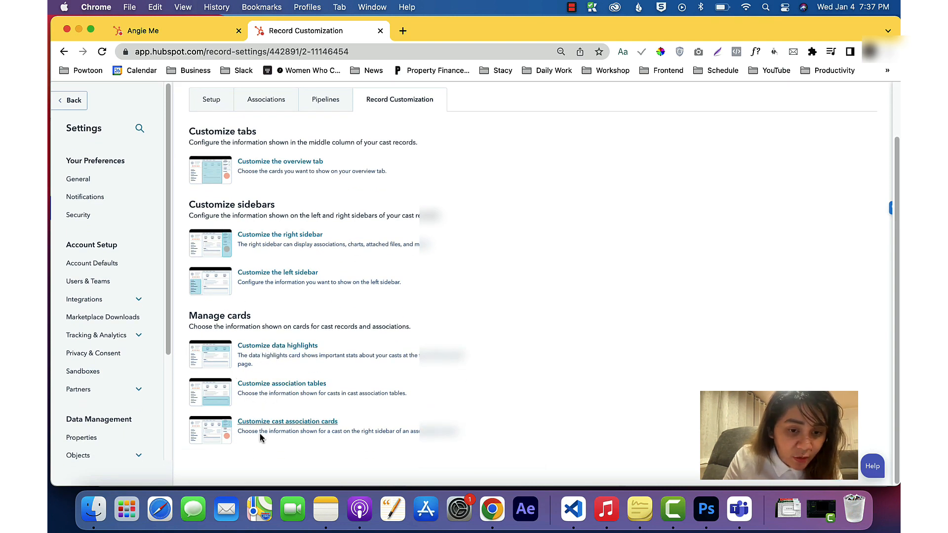
scroll(403, 367, "up", 3)
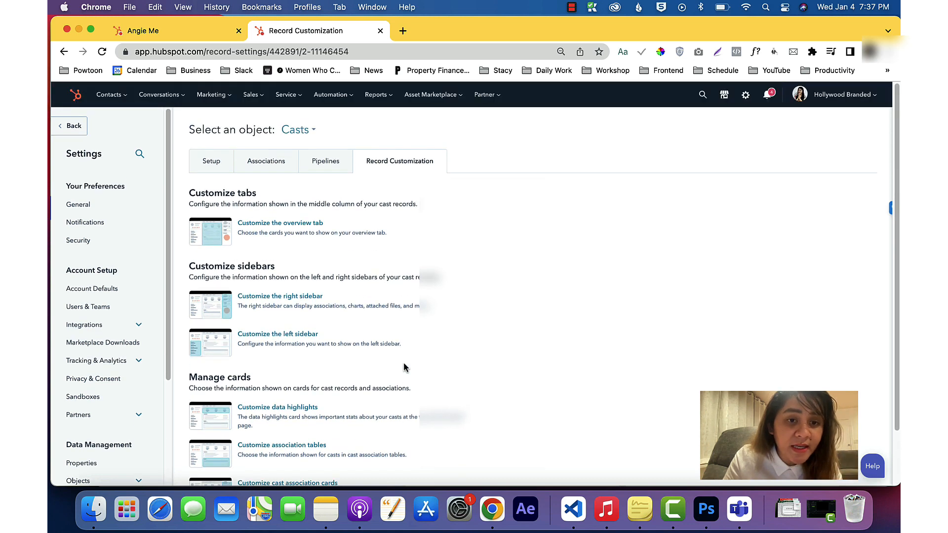
Review the properties listed under About this Cast on the cast record, and return to the Record Customization settings.
left_click(203, 32)
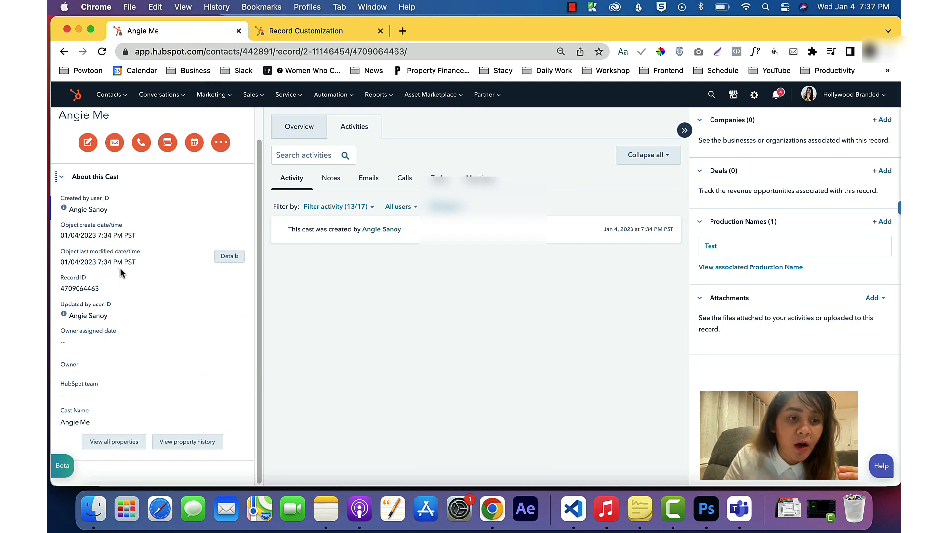
scroll(119, 296, "up", 2)
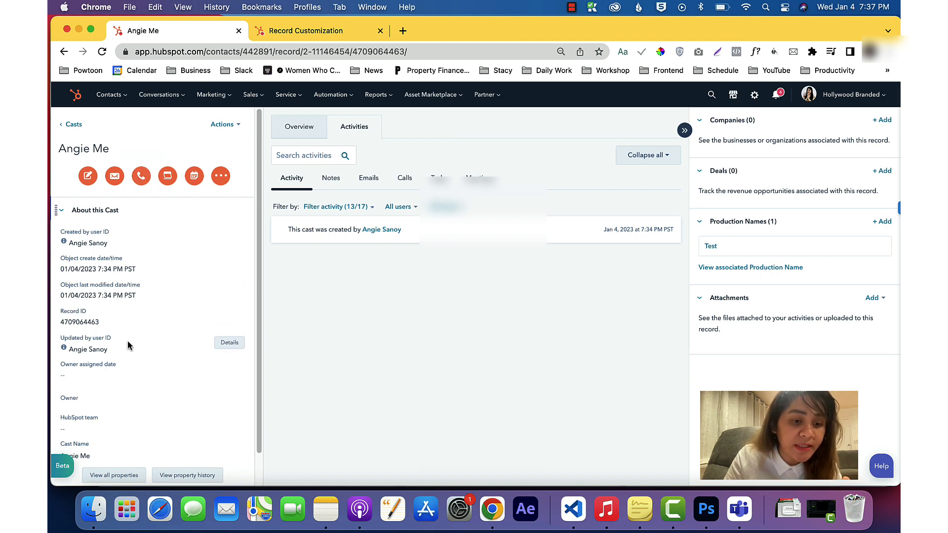
scroll(129, 345, "down", 1)
scroll(129, 345, "up", 1)
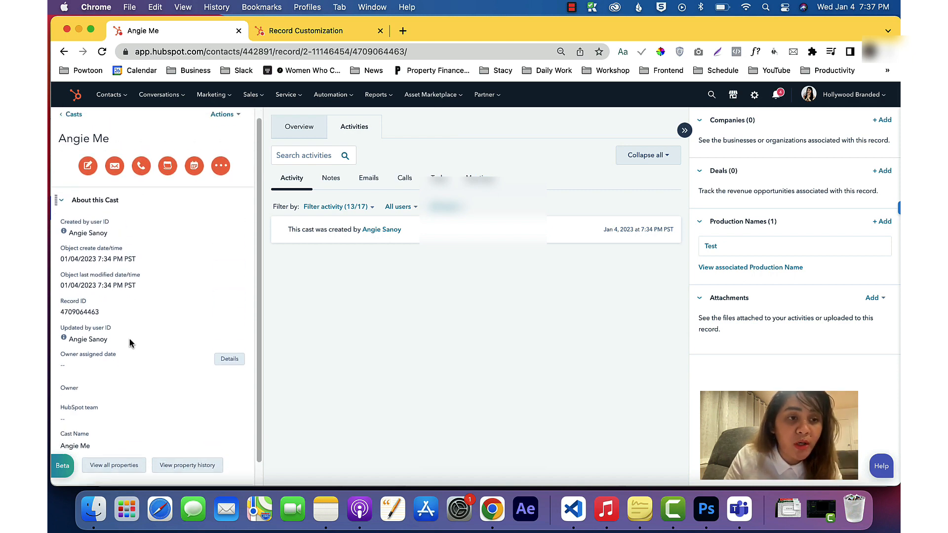
left_click(339, 37)
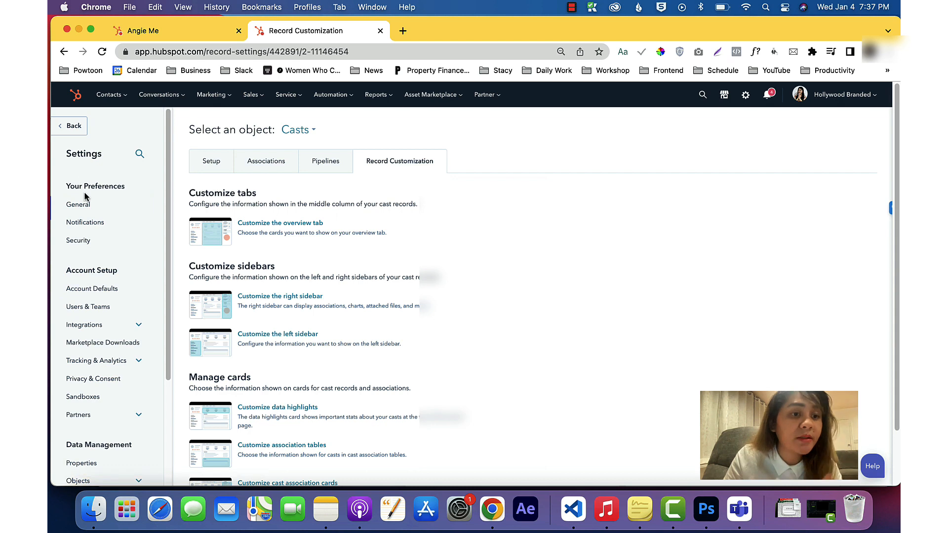
Open the Properties settings and show the properties of the Cast object.
scroll(85, 208, "down", 4)
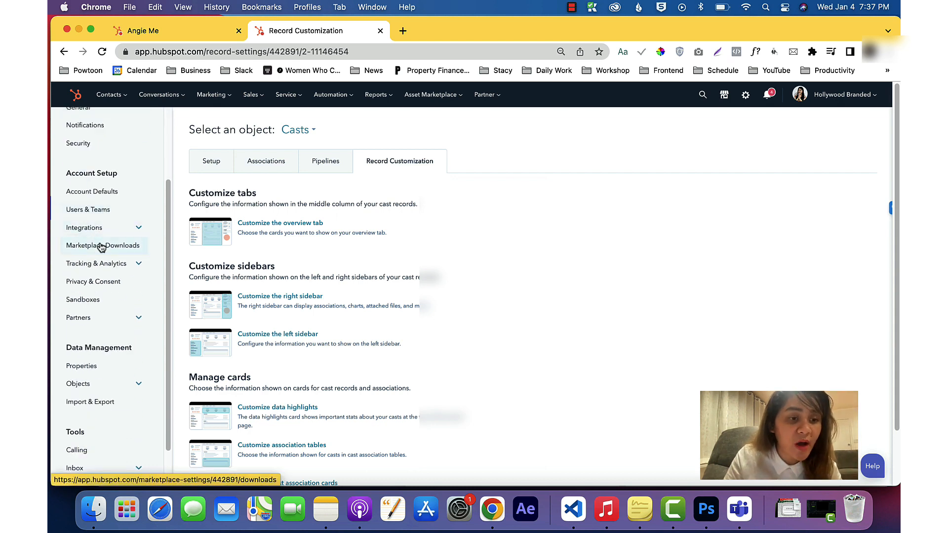
scroll(87, 277, "down", 2)
left_click(75, 321)
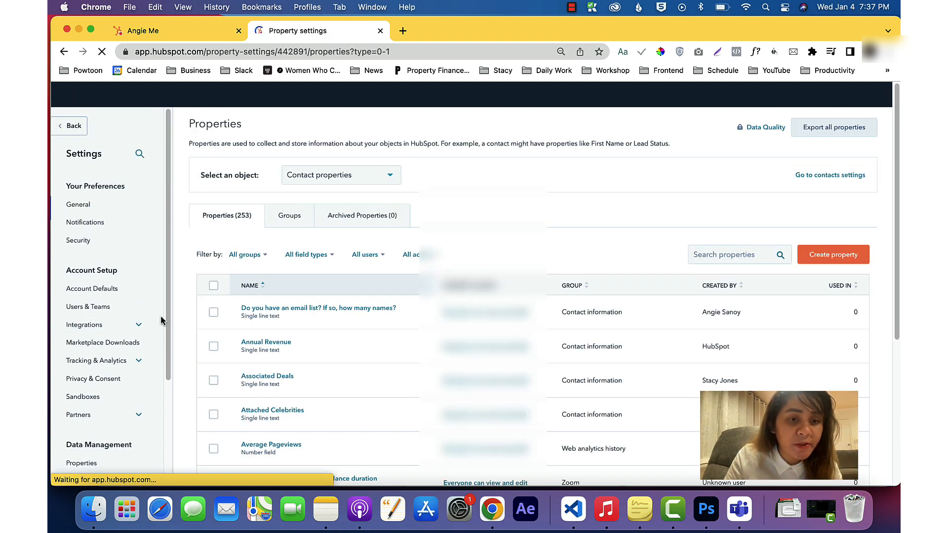
left_click(358, 176)
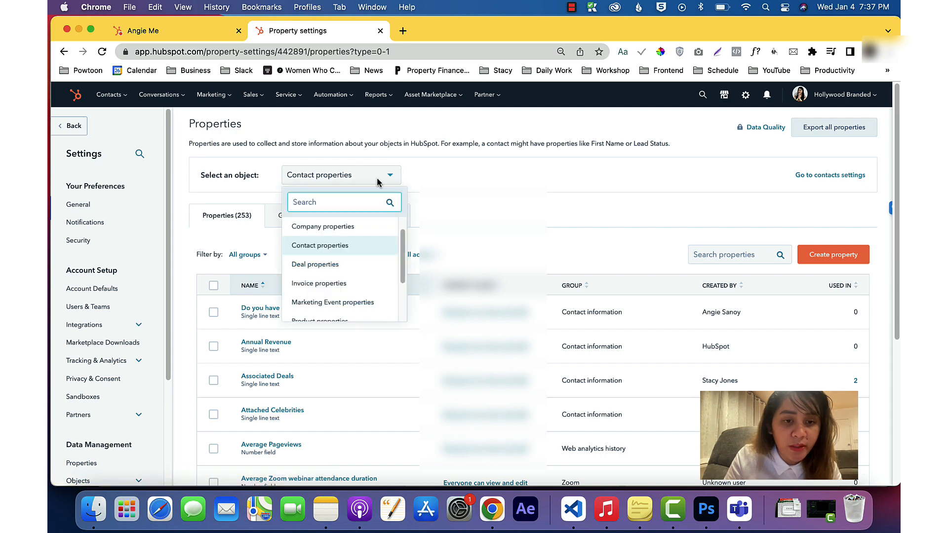
scroll(339, 268, "down", 5)
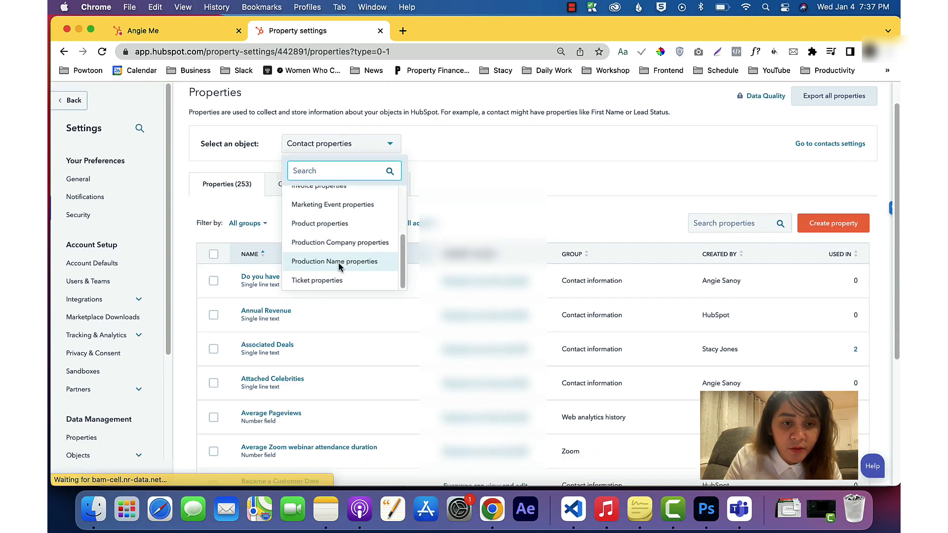
scroll(450, 160, "up", 2)
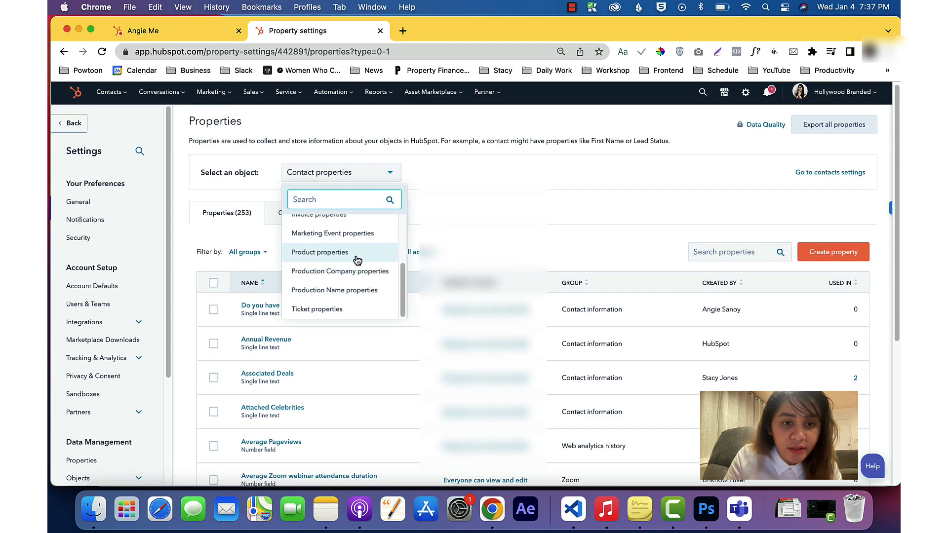
scroll(358, 260, "down", 2)
scroll(457, 180, "up", 2)
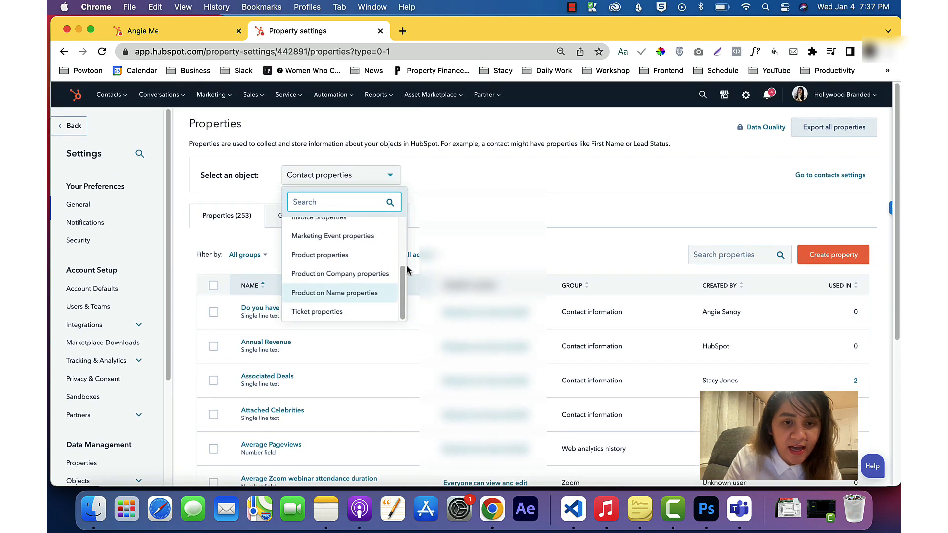
left_click_drag(402, 272, 403, 222)
left_click(355, 231)
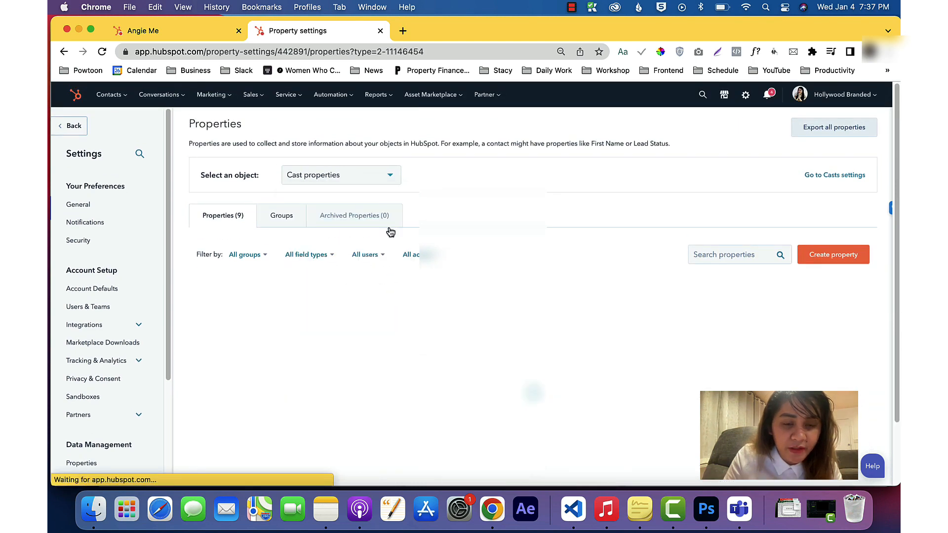
Start a new Cast property in the Cast Information group with the label and description "Gender", and continue to its field type.
left_click(815, 257)
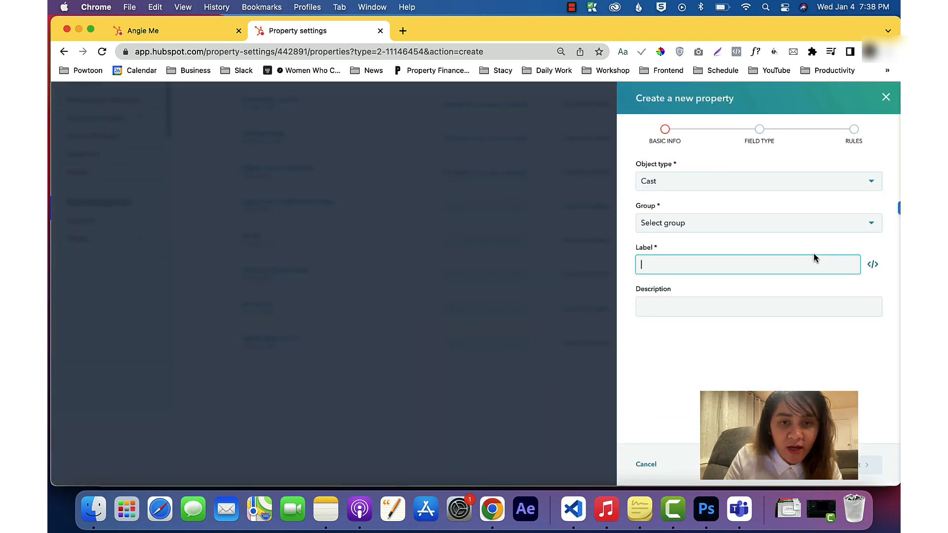
left_click(673, 223)
left_click(664, 246)
left_click(660, 265)
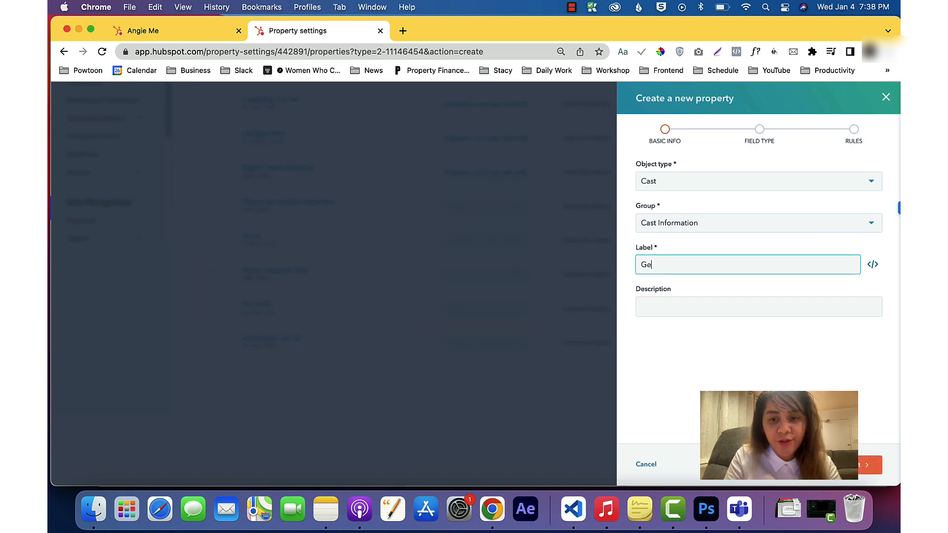
key("super+a")
key("super+c")
left_click(688, 313)
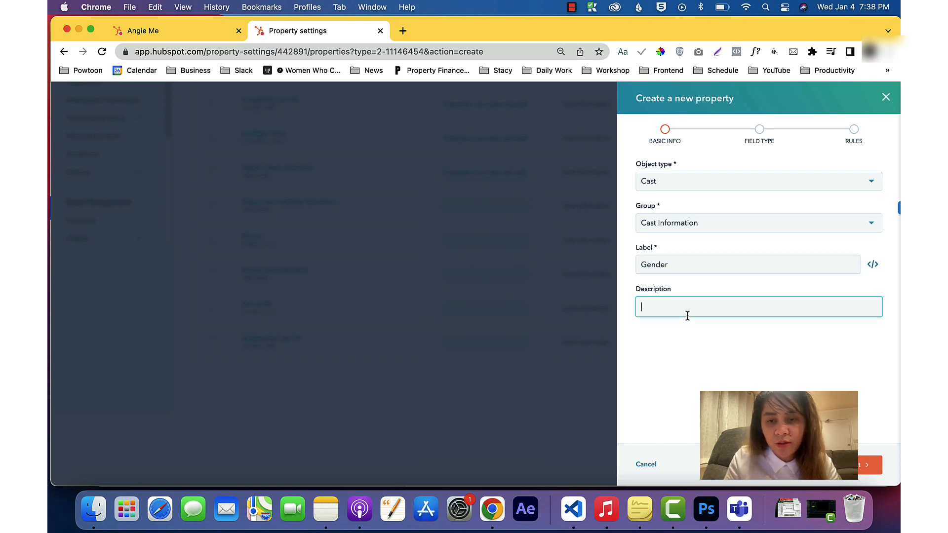
key("super+v")
left_click(863, 469)
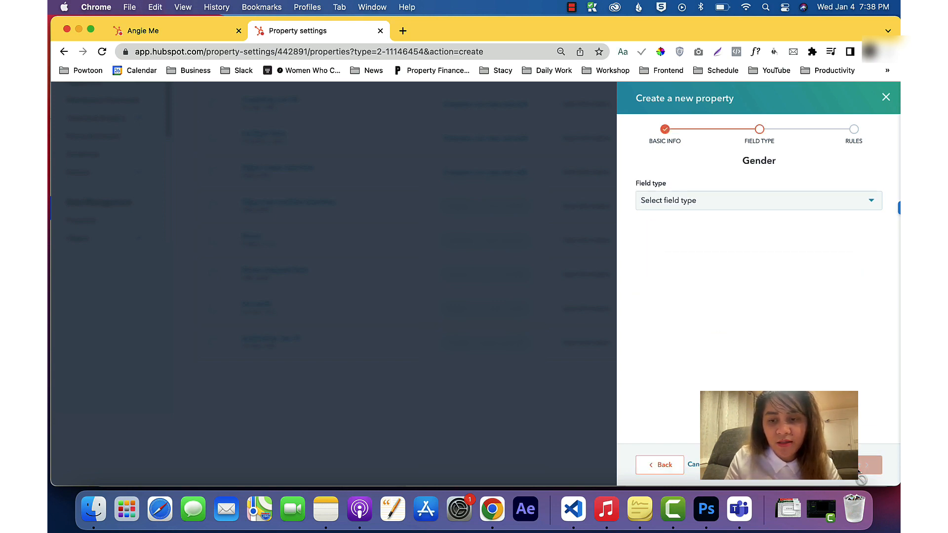
Make Gender a Dropdown select with the options Male and Female, and create the property.
left_click(751, 201)
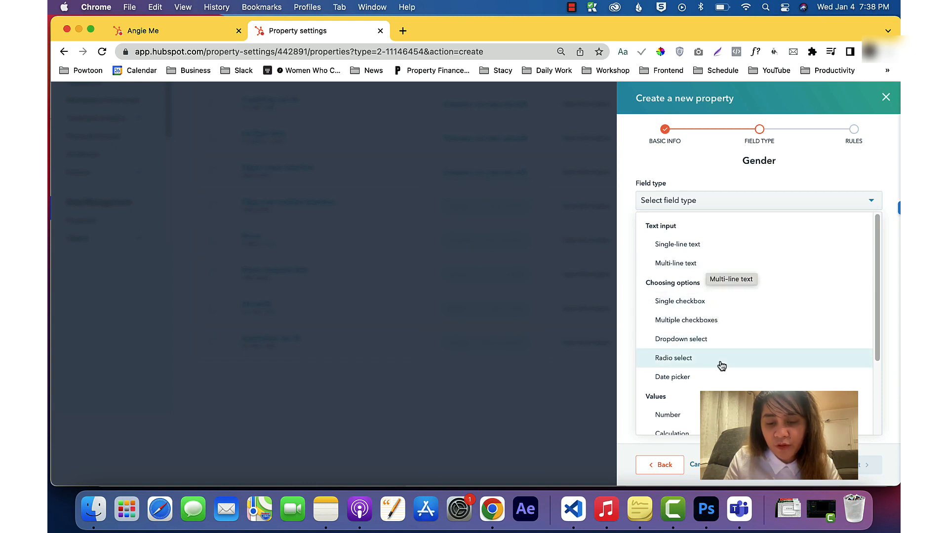
scroll(727, 351, "down", 1)
left_click(730, 326)
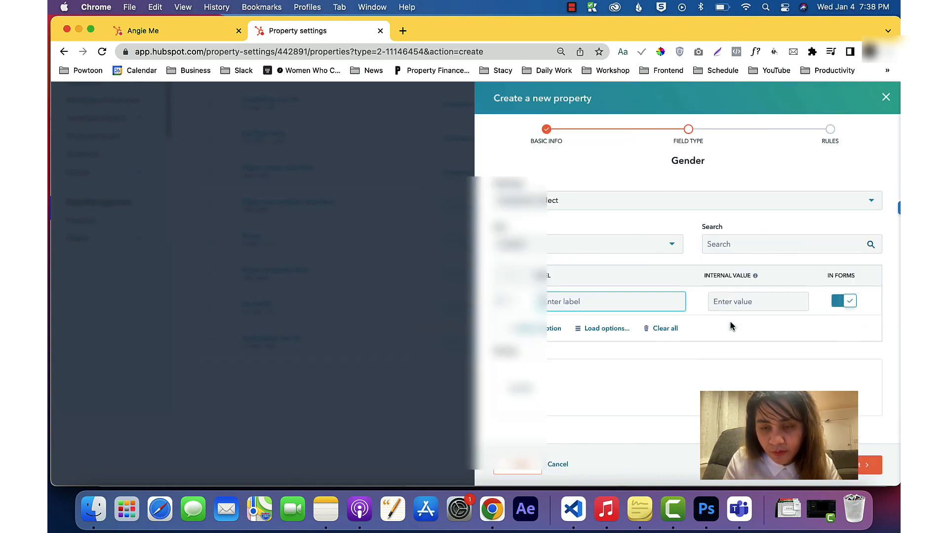
type("Male")
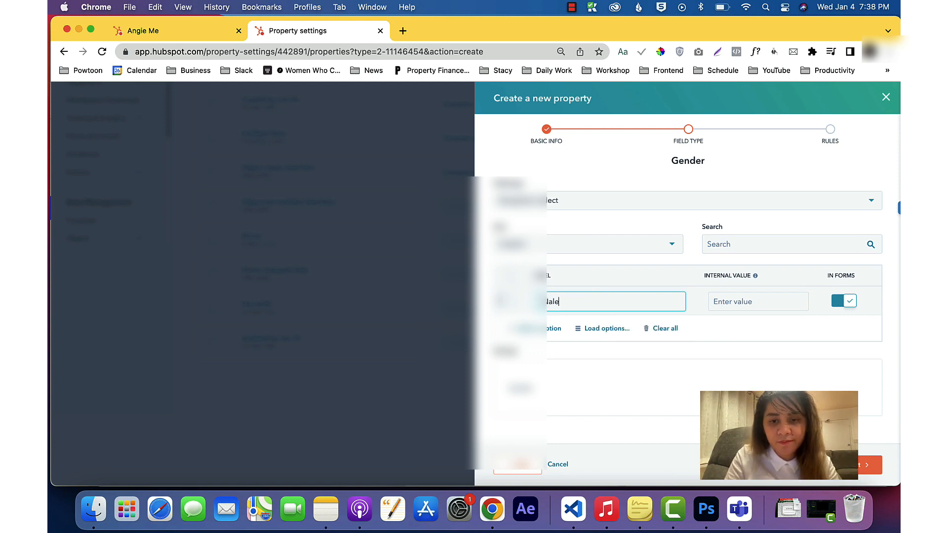
key("super+a")
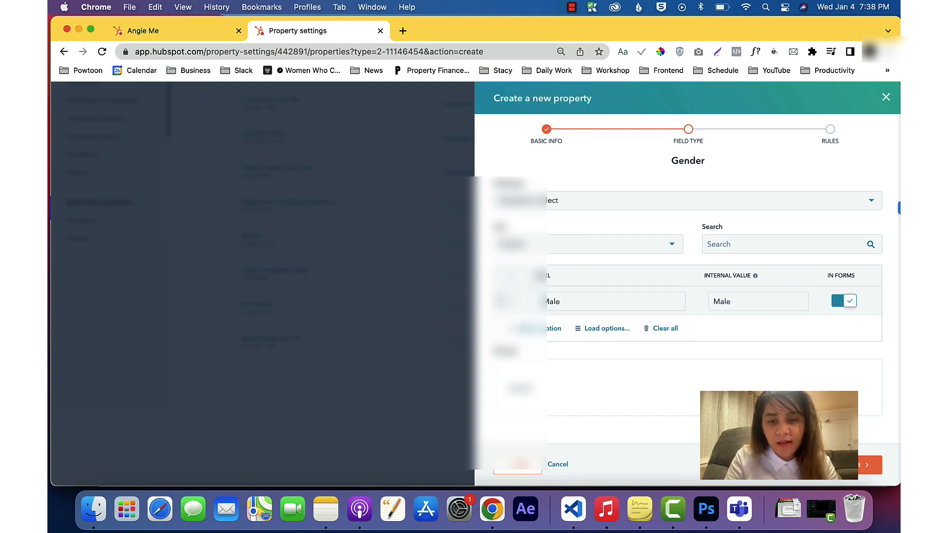
left_click(558, 328)
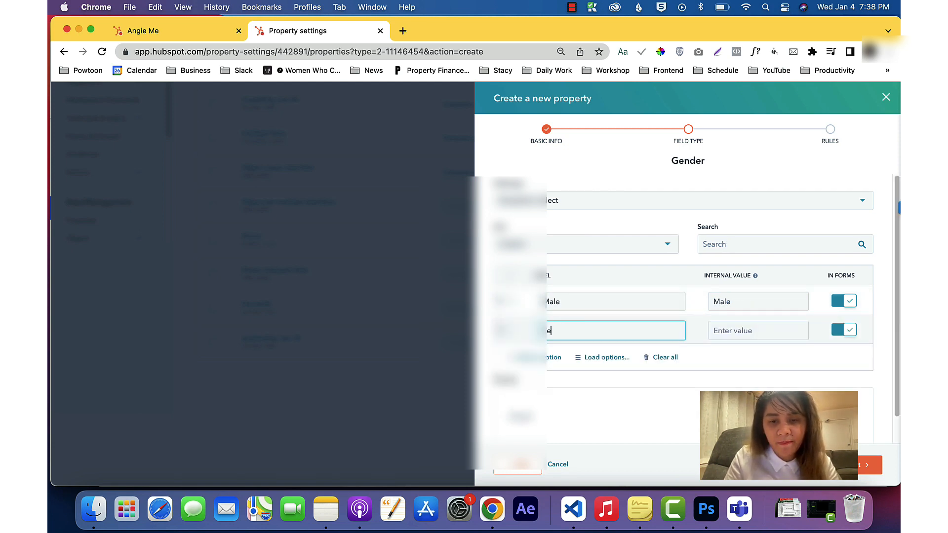
type("Female")
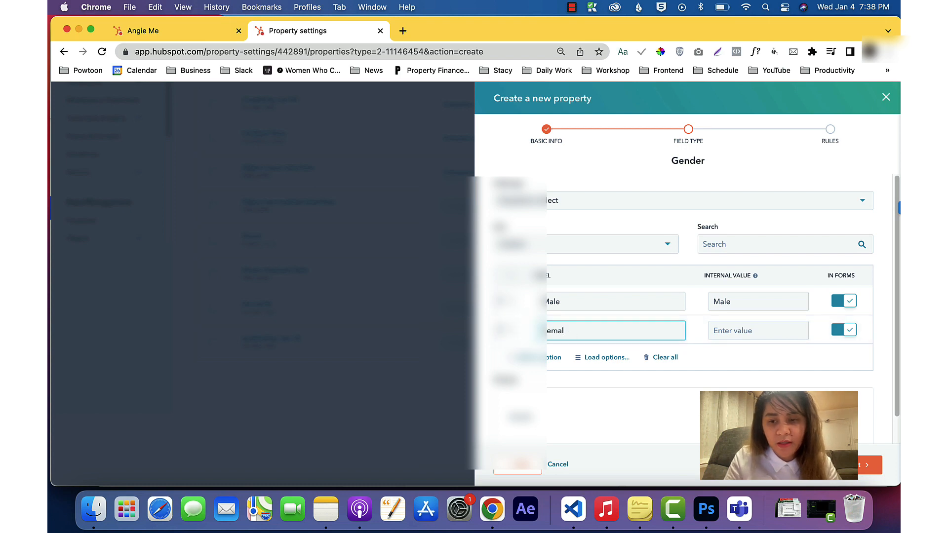
left_click(860, 471)
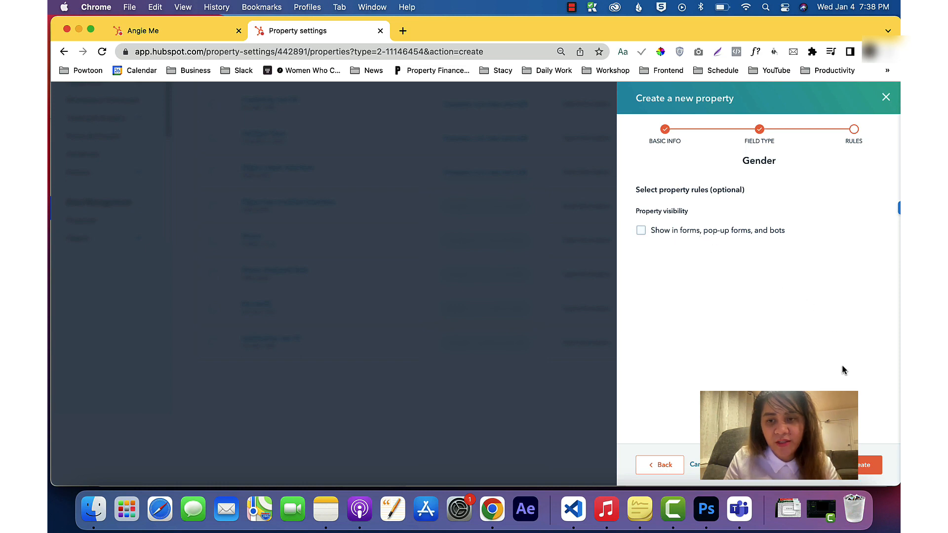
left_click(862, 467)
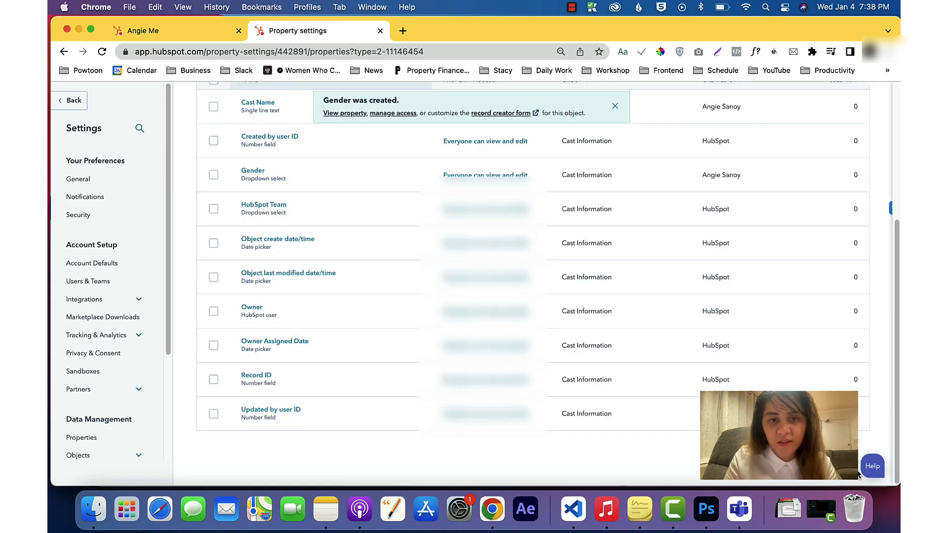
scroll(331, 277, "up", 5)
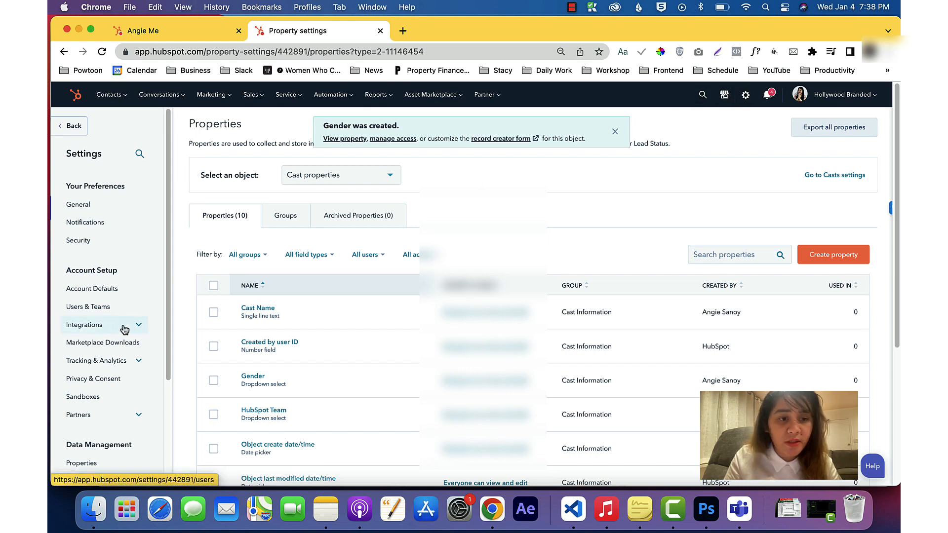
scroll(117, 325, "down", 3)
scroll(104, 380, "down", 5)
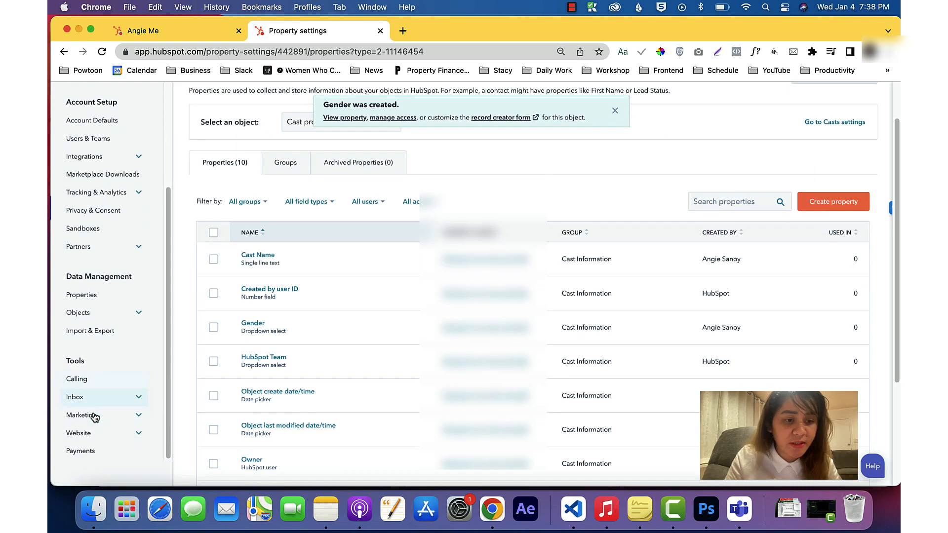
scroll(96, 269, "up", 3)
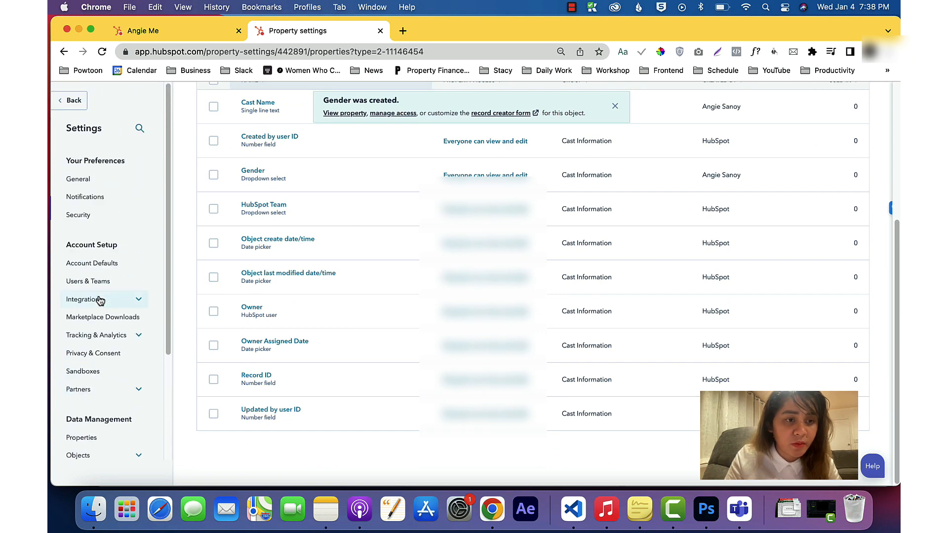
scroll(104, 321, "down", 3)
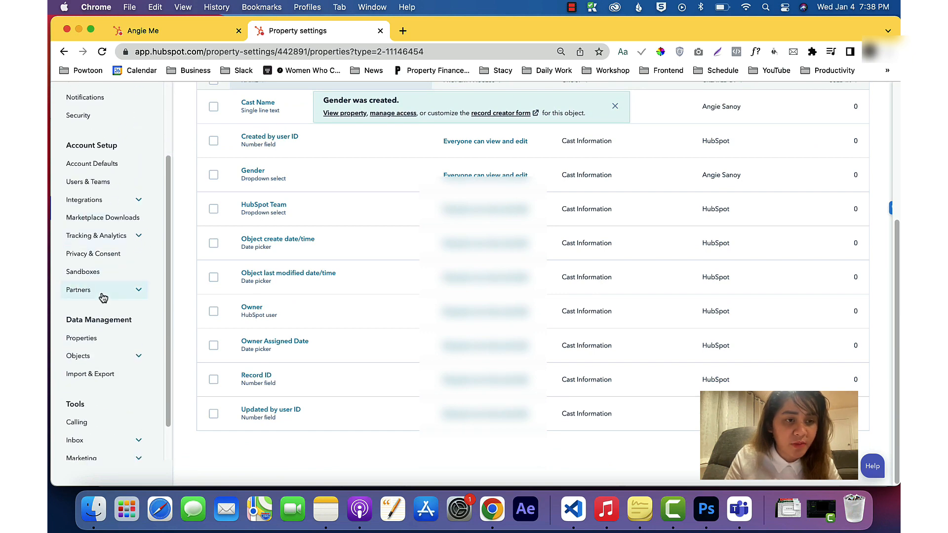
scroll(103, 296, "up", 3)
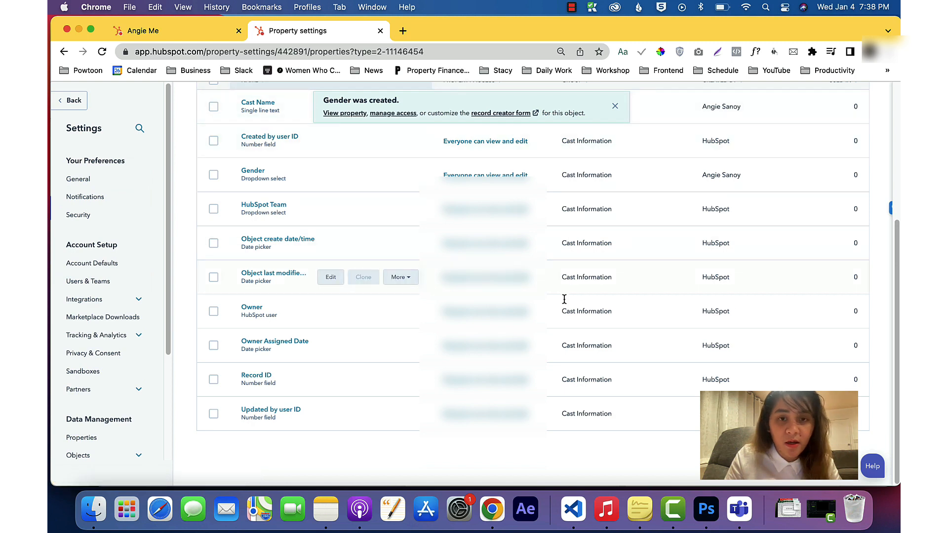
Open the Custom Objects settings under Data Management and switch the selected object to Casts.
scroll(564, 299, "up", 5)
left_click(756, 98)
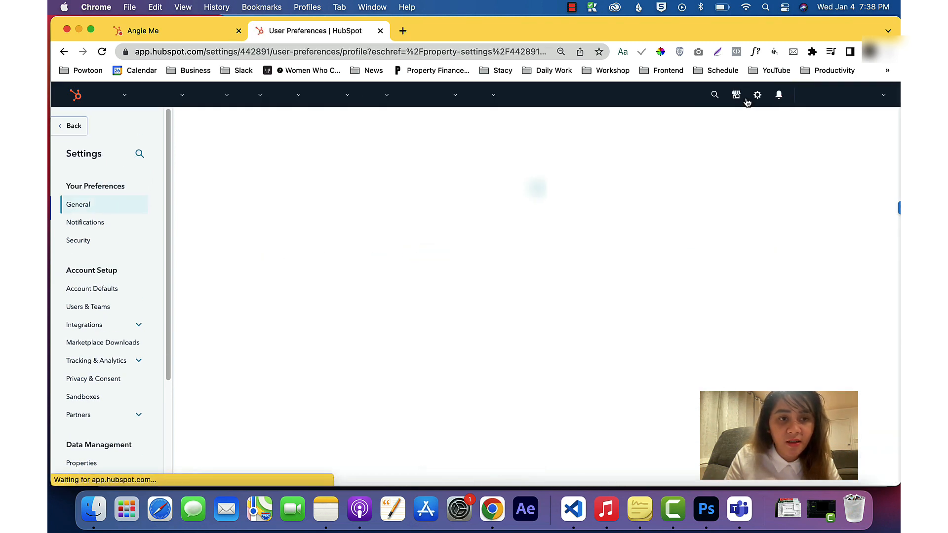
scroll(126, 390, "down", 4)
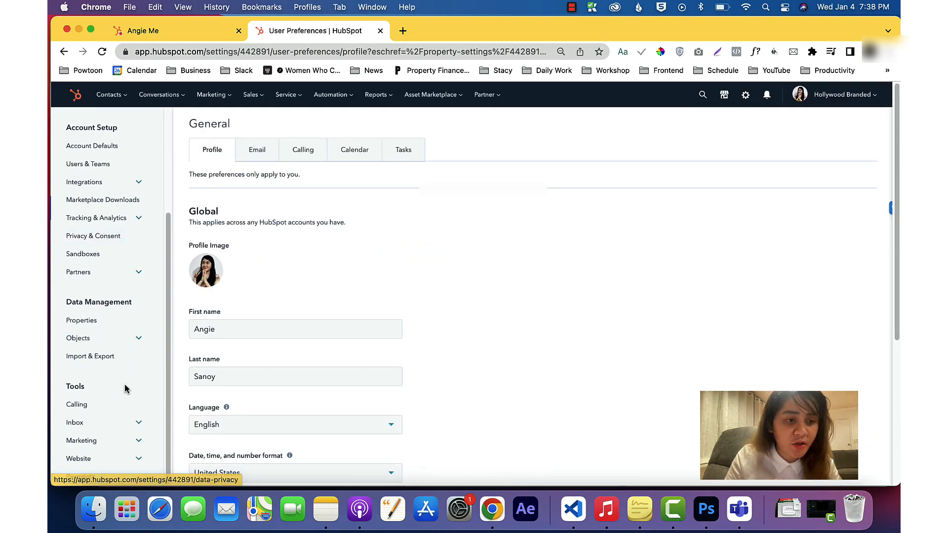
scroll(125, 388, "down", 3)
scroll(121, 322, "up", 1)
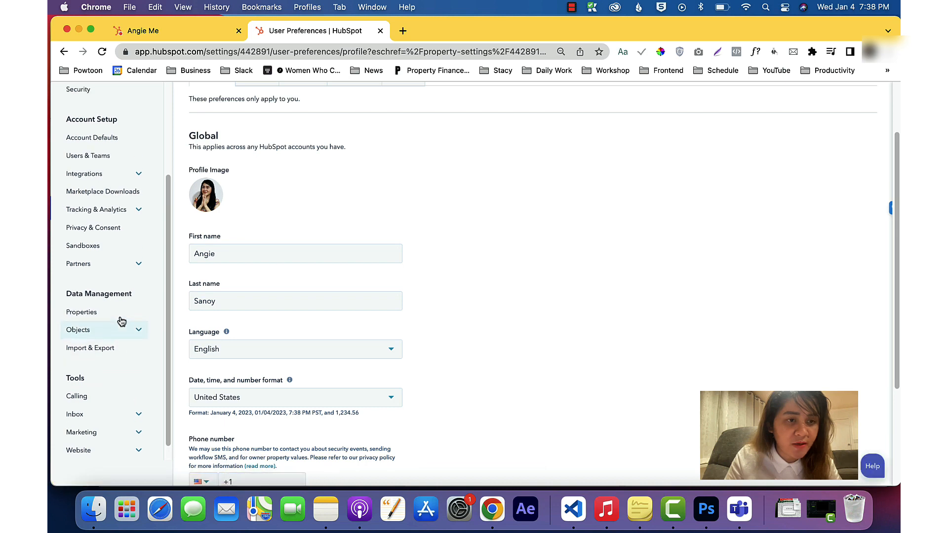
scroll(121, 322, "up", 3)
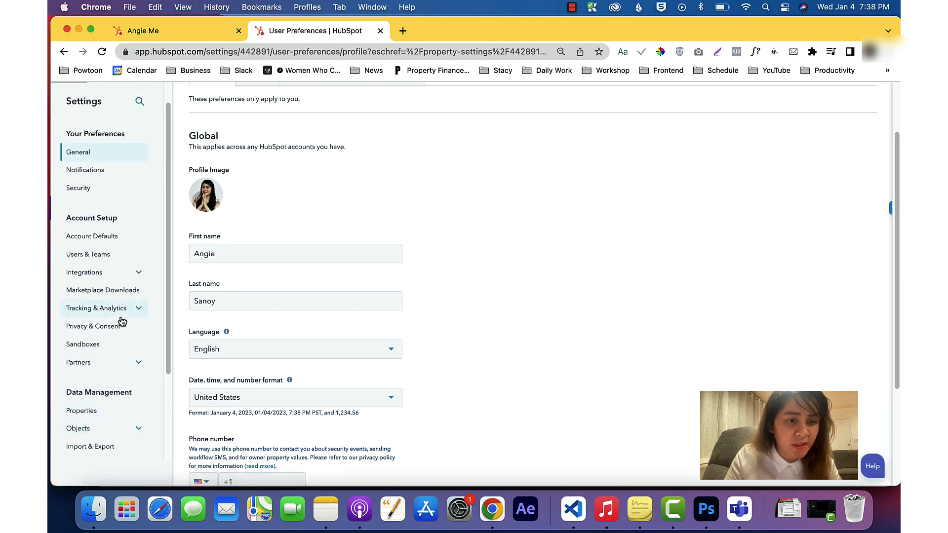
scroll(121, 322, "up", 1)
scroll(122, 321, "down", 4)
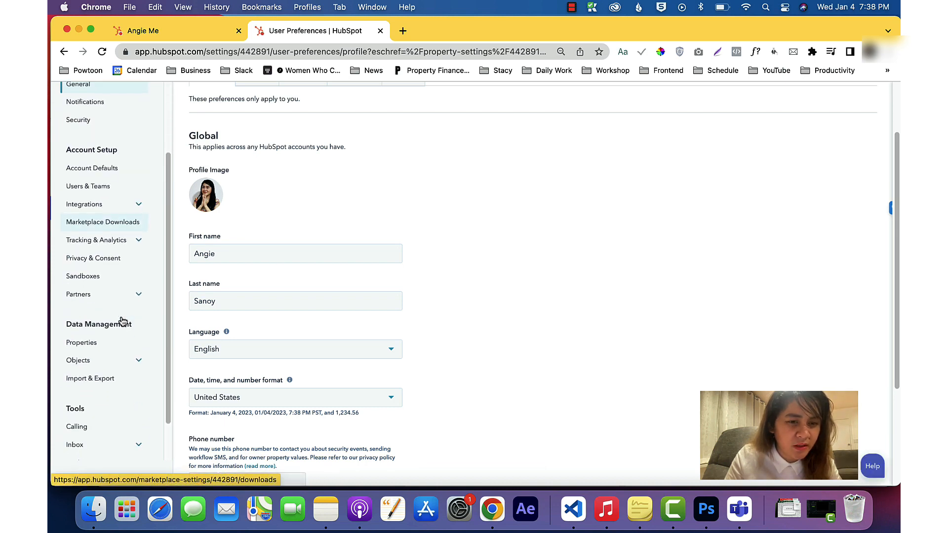
scroll(122, 321, "down", 3)
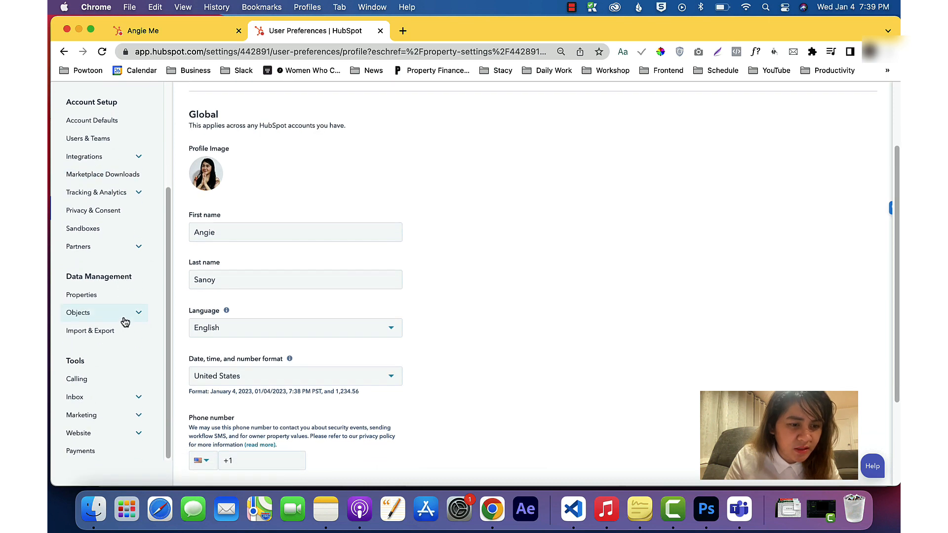
left_click(124, 318)
scroll(119, 363, "down", 3)
left_click(117, 383)
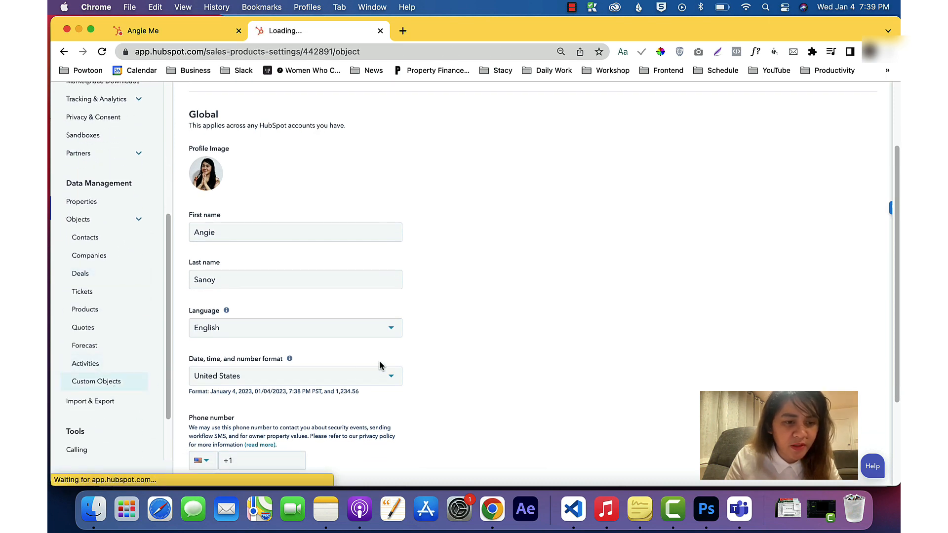
left_click(375, 131)
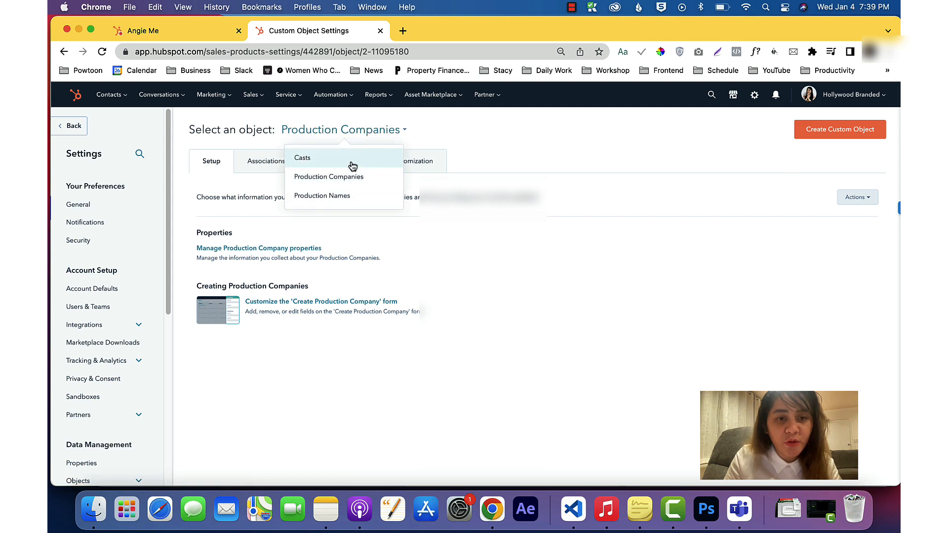
left_click(352, 159)
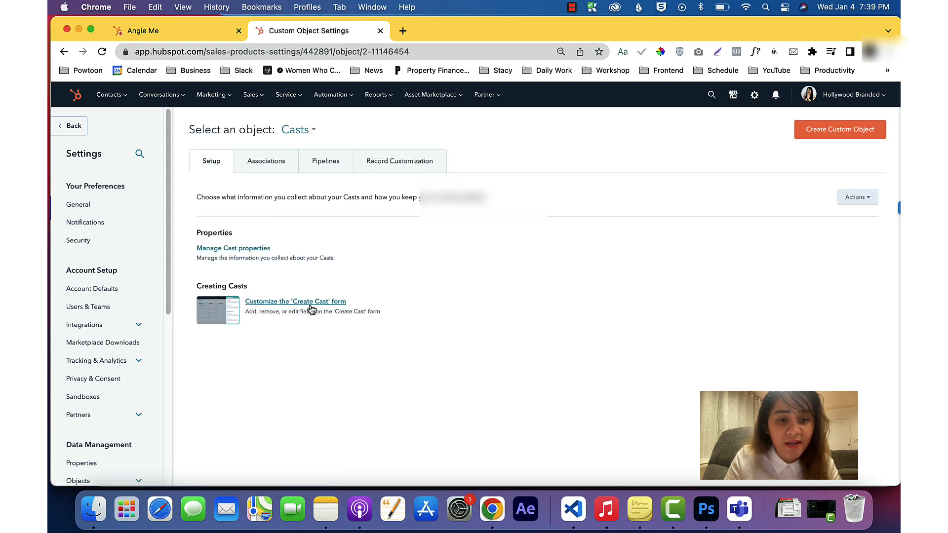
Open the default view of the left sidebar for editing in the Casts record customization.
left_click(247, 252)
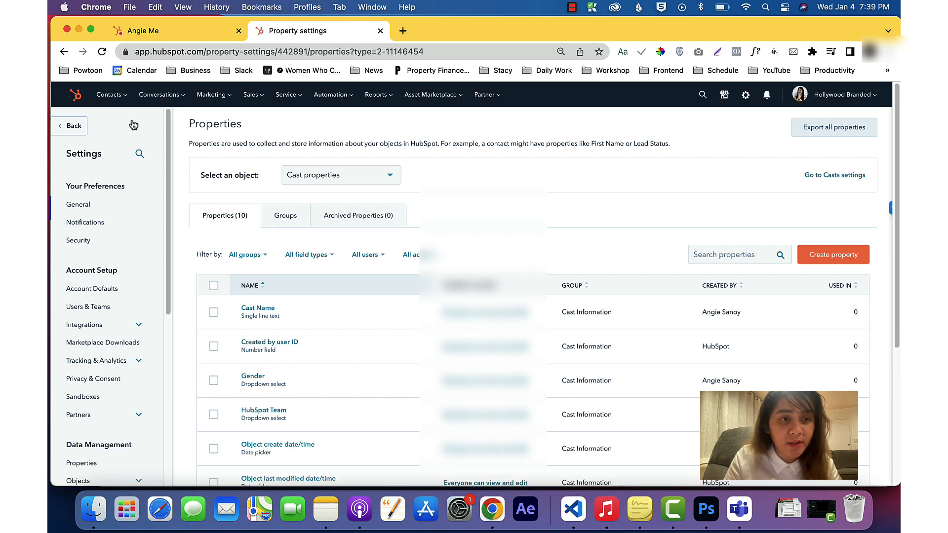
left_click(63, 52)
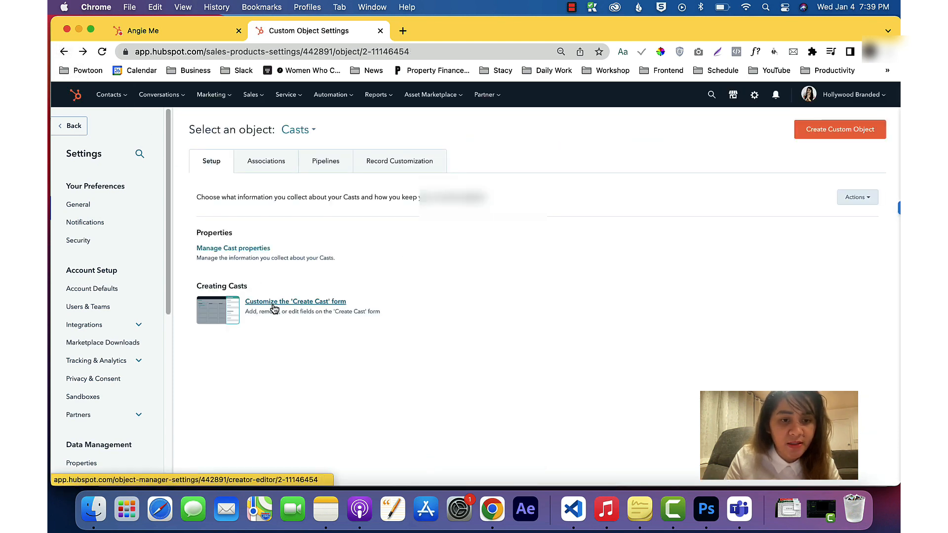
left_click(378, 167)
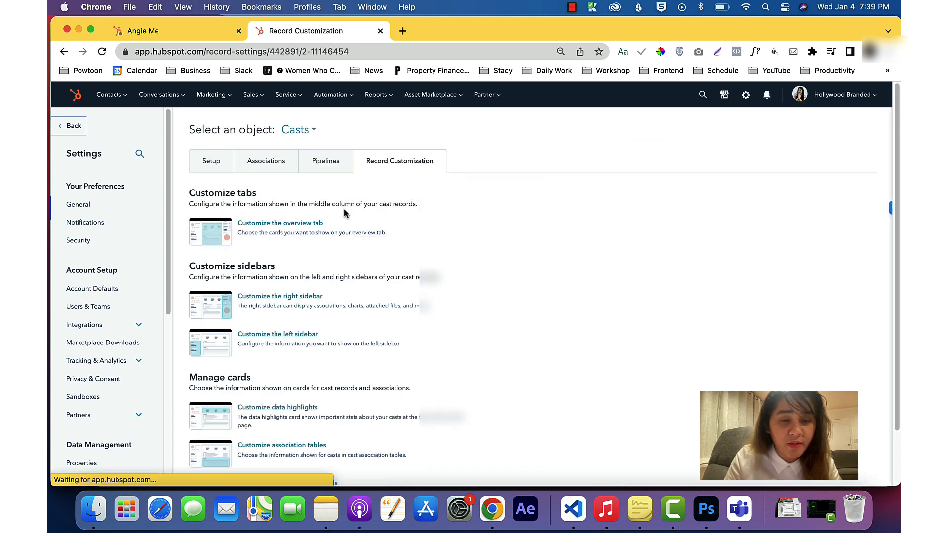
scroll(288, 304, "down", 2)
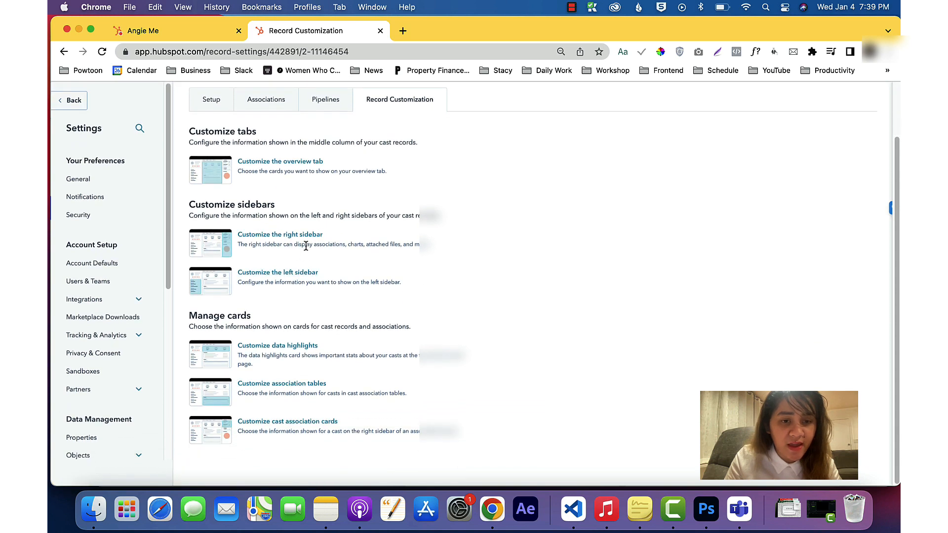
left_click(273, 274)
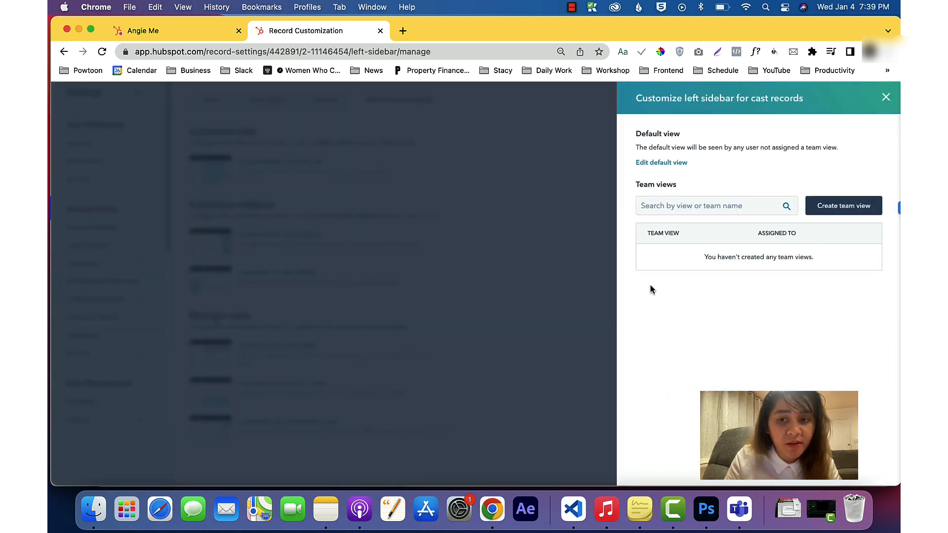
left_click(672, 163)
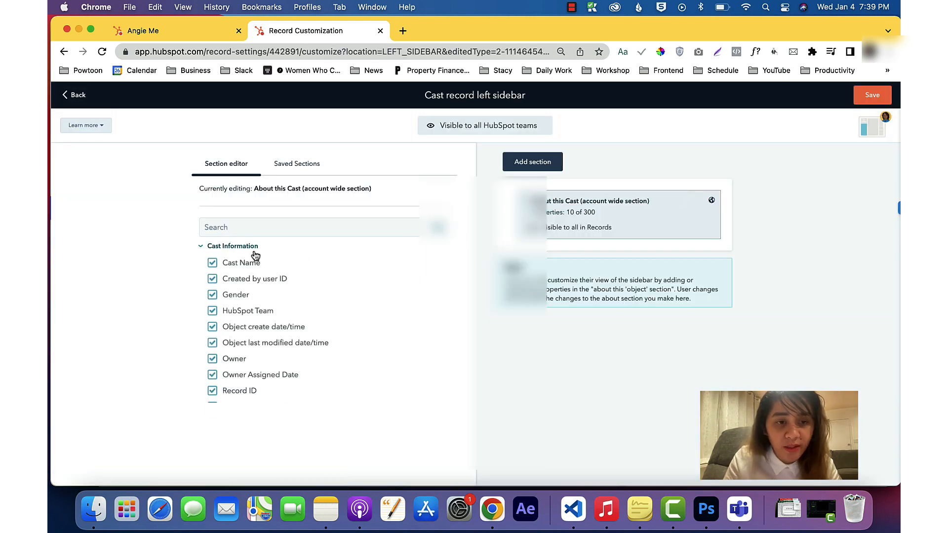
Remove every property except Cast Name and Gender from the About this Cast section.
left_click(213, 280)
left_click(213, 312)
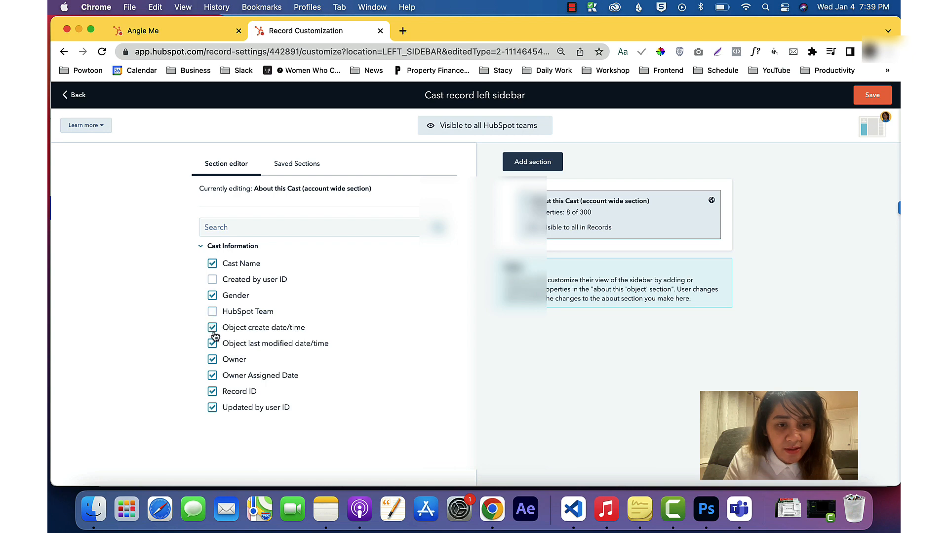
left_click(213, 328)
left_click(212, 344)
left_click(213, 360)
left_click(213, 377)
left_click(212, 392)
left_click(212, 407)
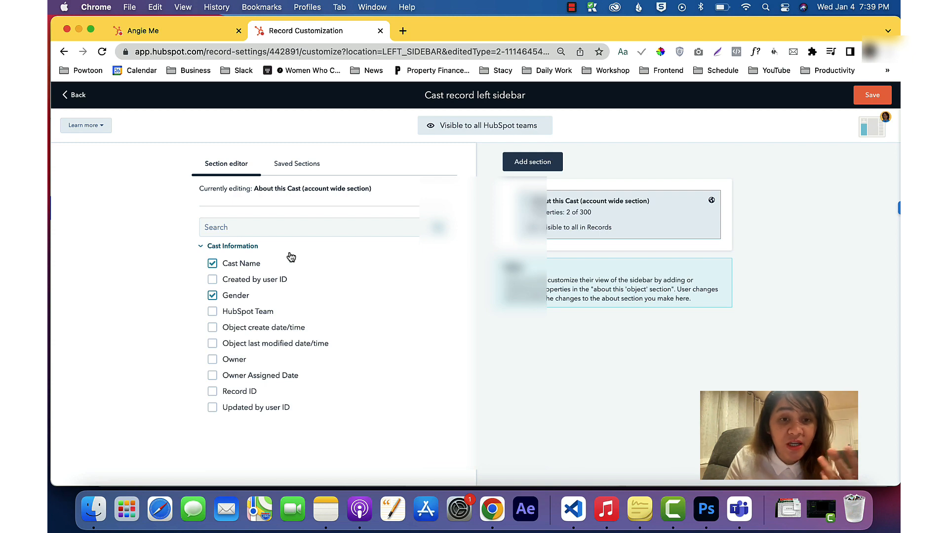
Add and discard an empty sidebar section, save the cast record left sidebar, and close its customization pane.
left_click(532, 161)
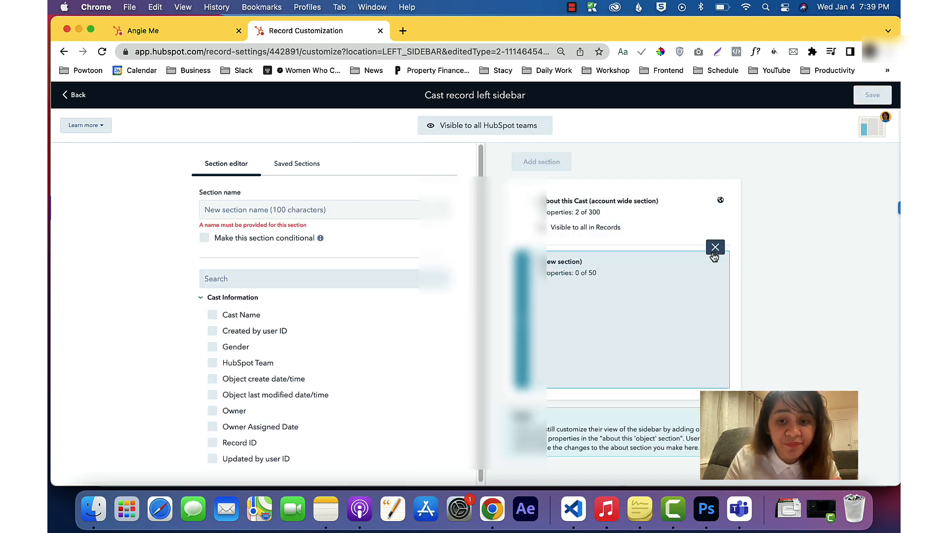
left_click(706, 247)
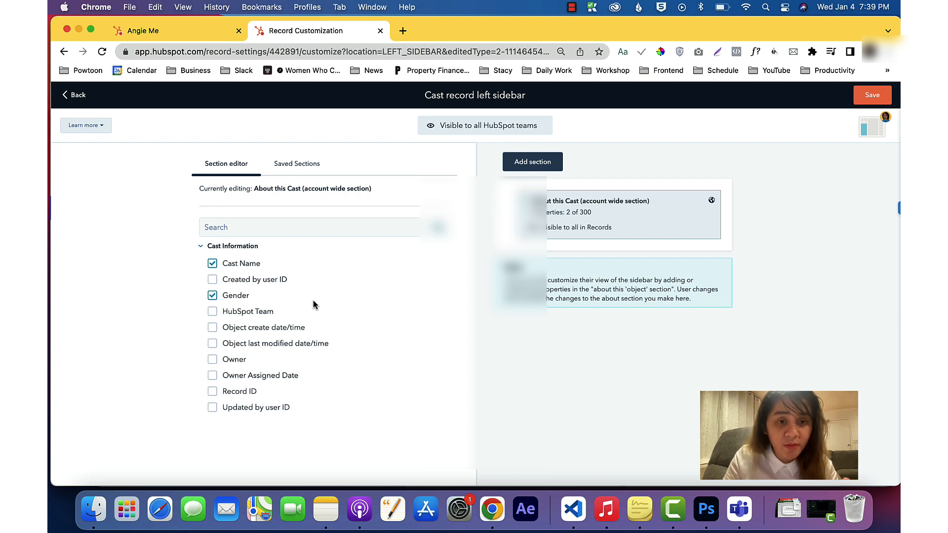
left_click(872, 95)
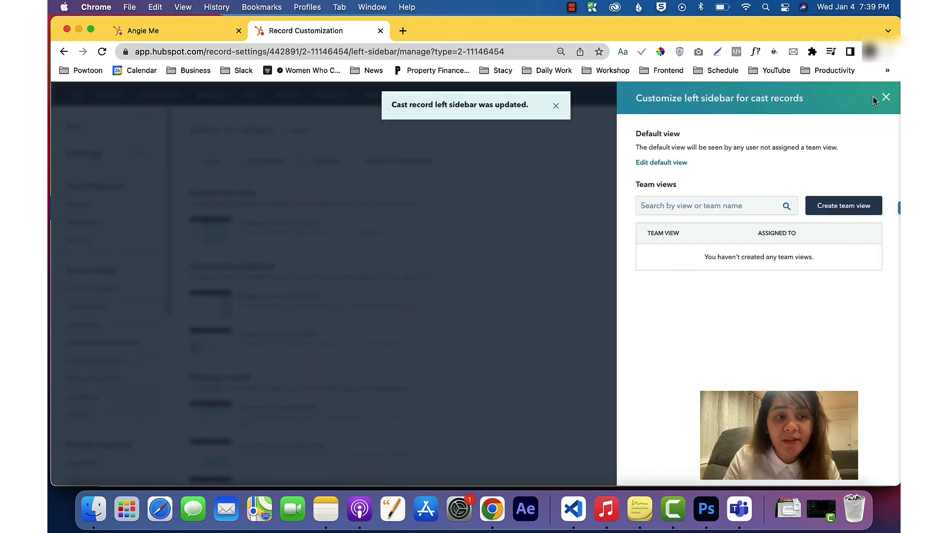
left_click(885, 97)
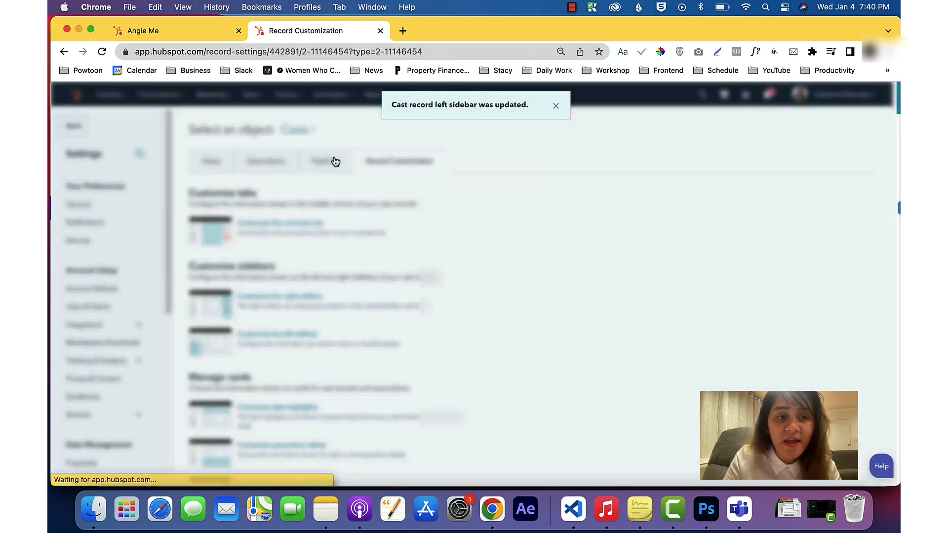
Open the existing cast record from the Casts list to check its About this Cast properties.
mouse_move(116, 96)
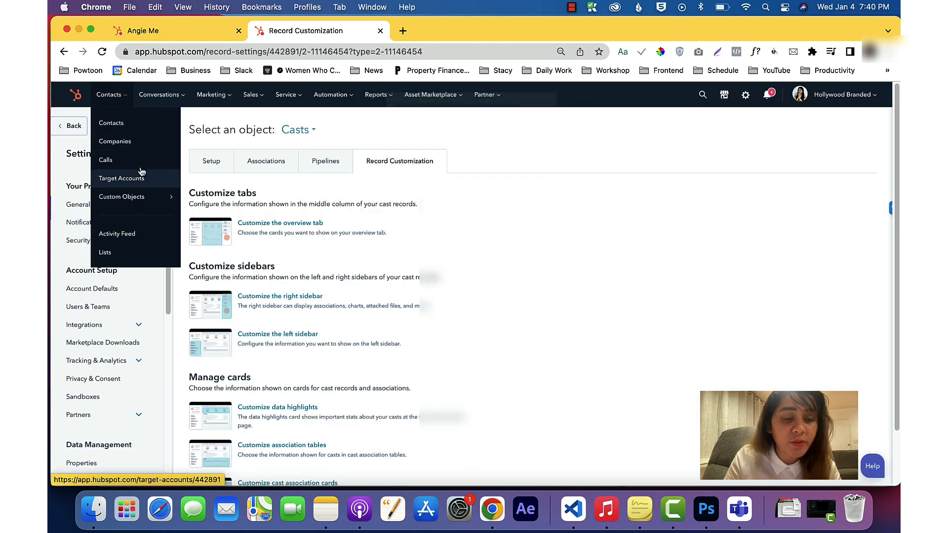
mouse_move(150, 207)
left_click(218, 123)
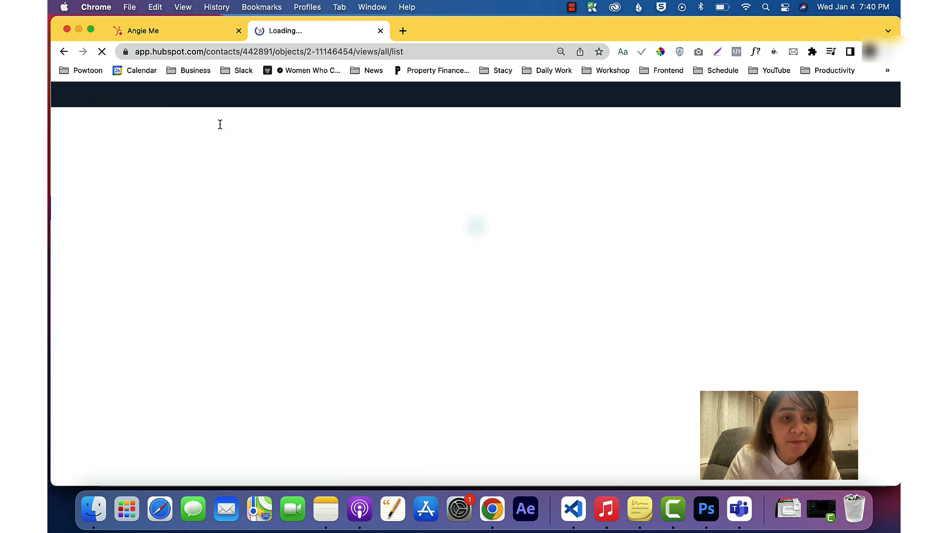
left_click(129, 247)
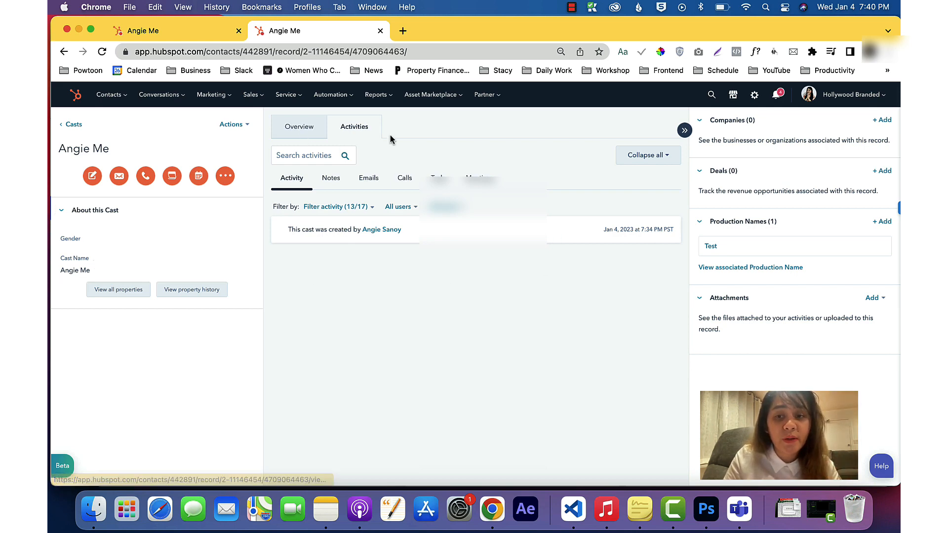
Return to the Custom Objects settings and display the Record Customization options for Production Companies.
left_click(754, 94)
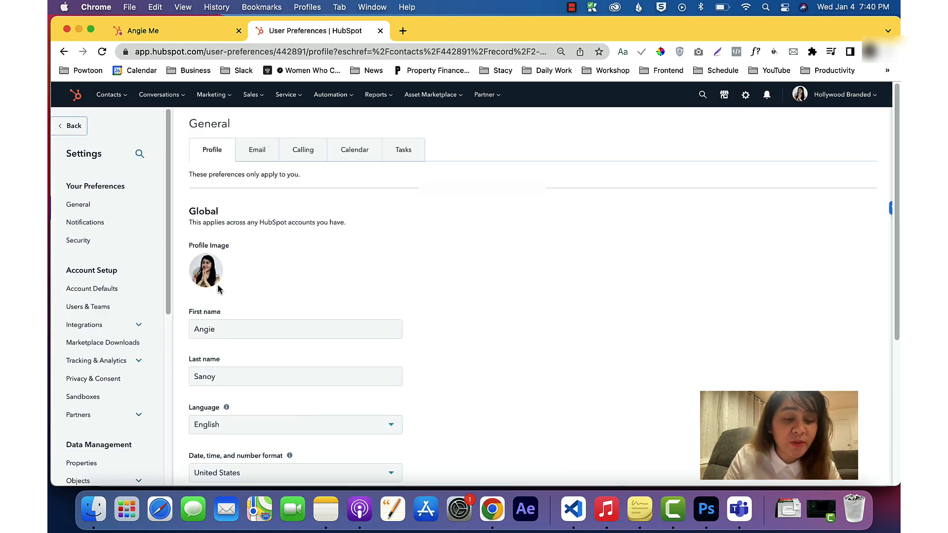
scroll(97, 356, "down", 6)
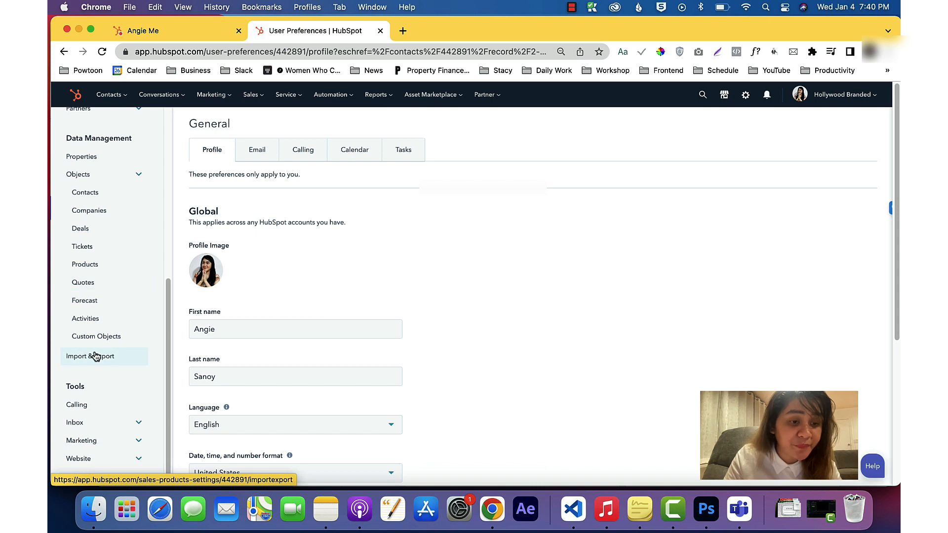
left_click(105, 338)
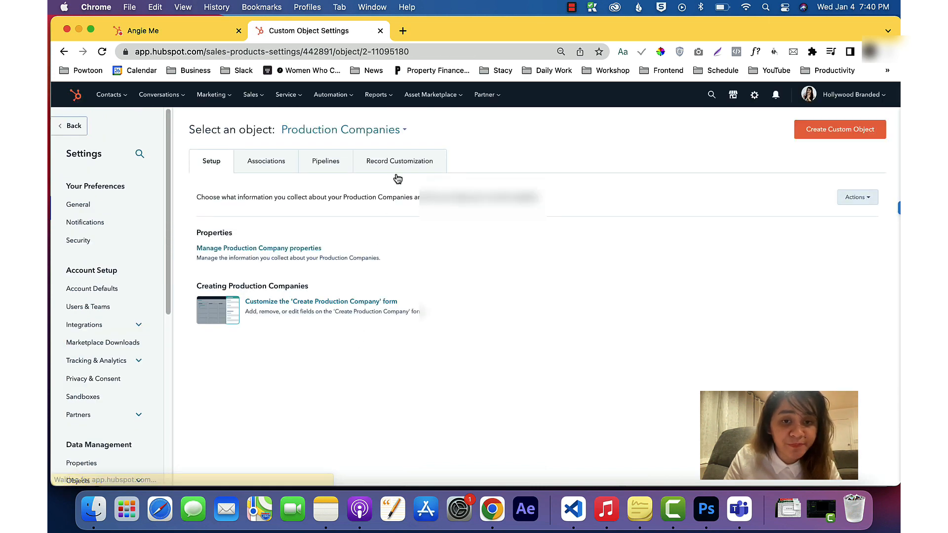
left_click(393, 173)
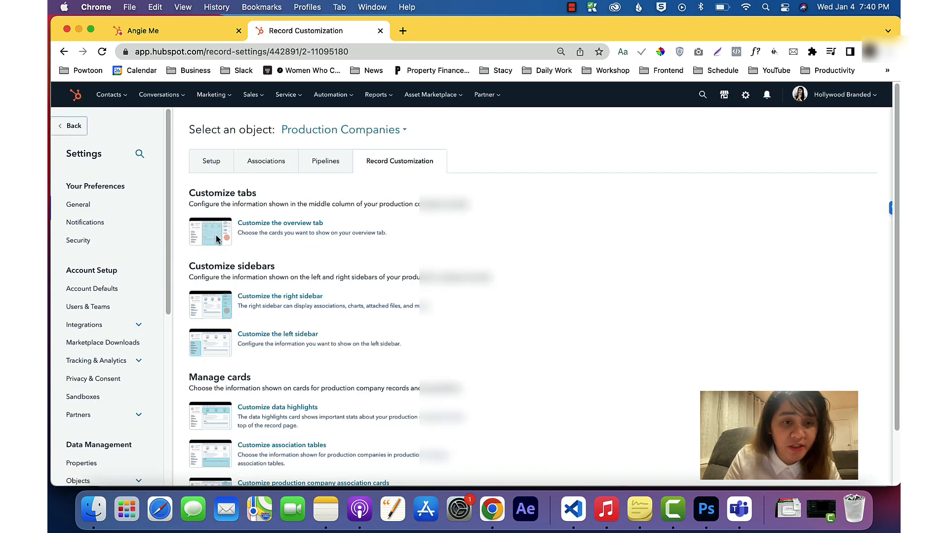
scroll(218, 316, "down", 1)
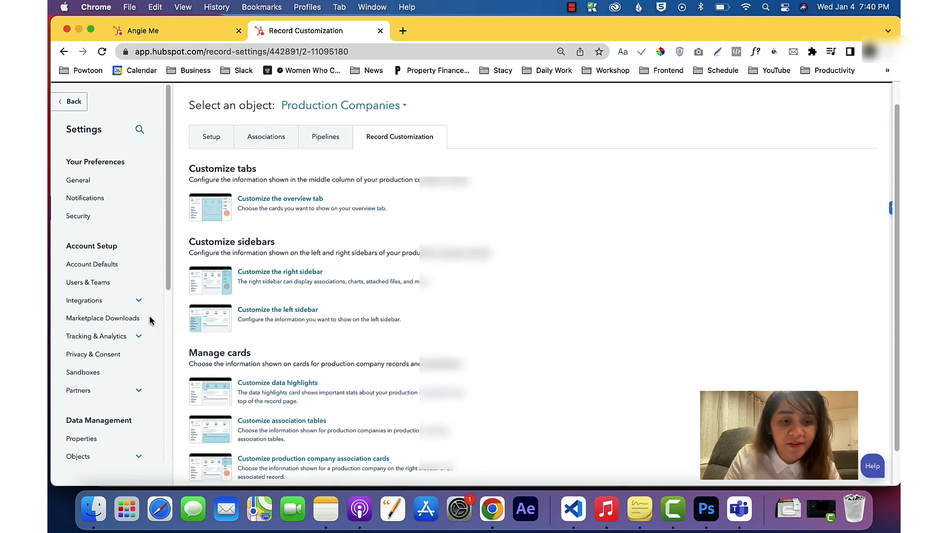
scroll(272, 354, "down", 2)
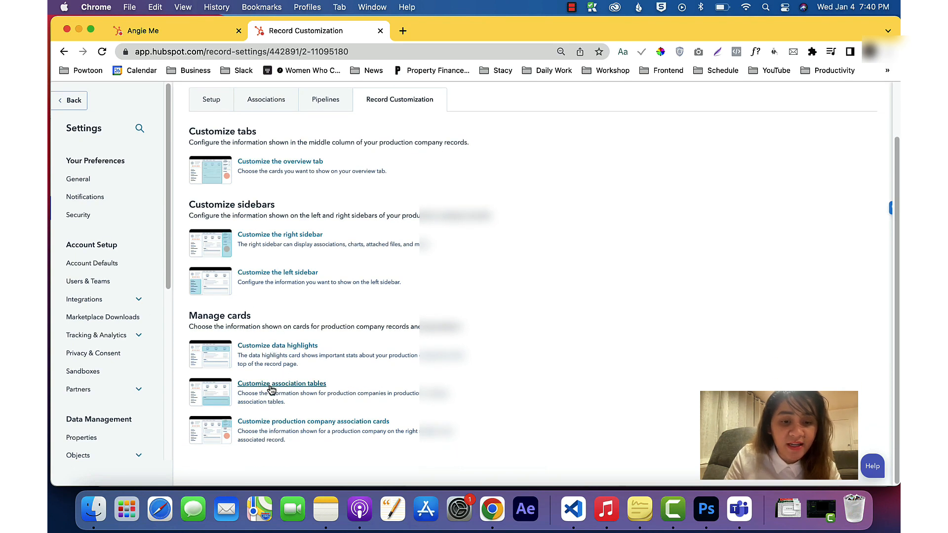
Add Genre as a column in the default association table view for production companies and save the table.
left_click(271, 390)
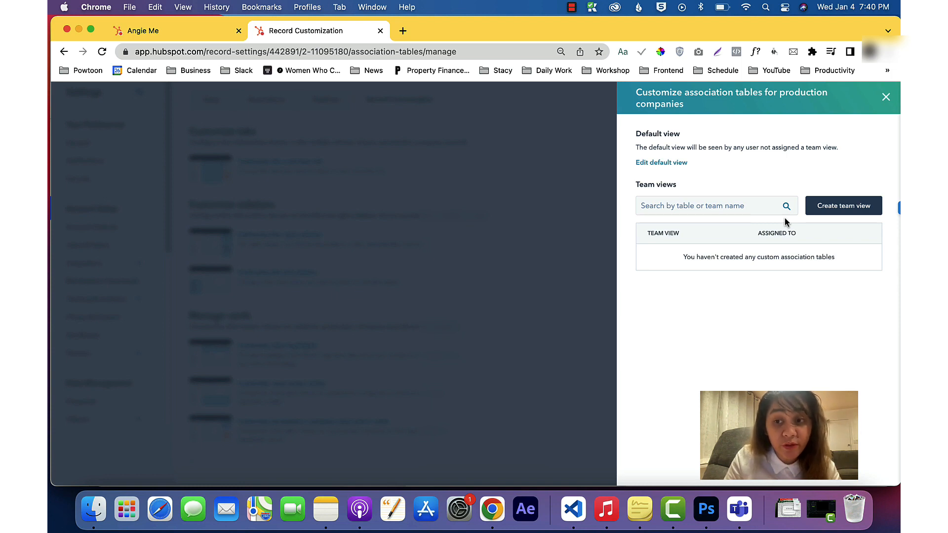
left_click(655, 164)
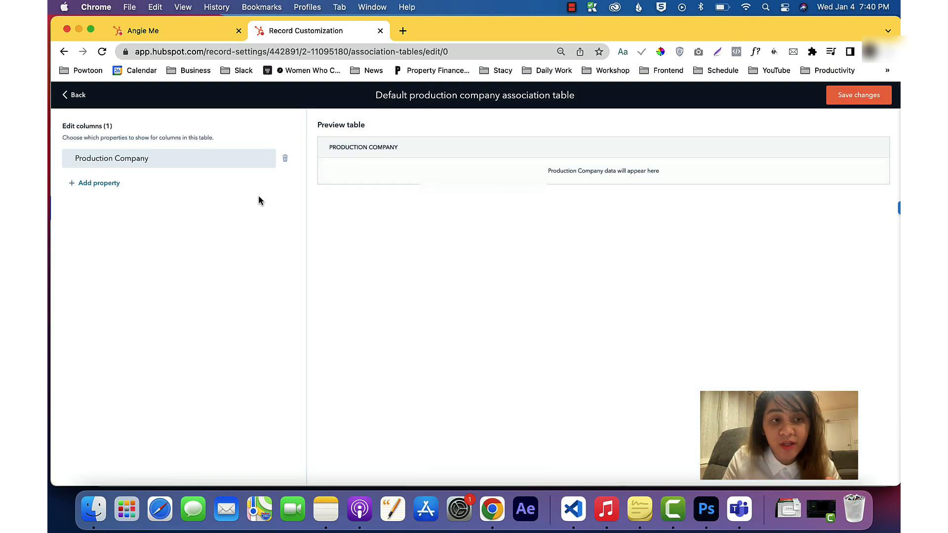
left_click(204, 166)
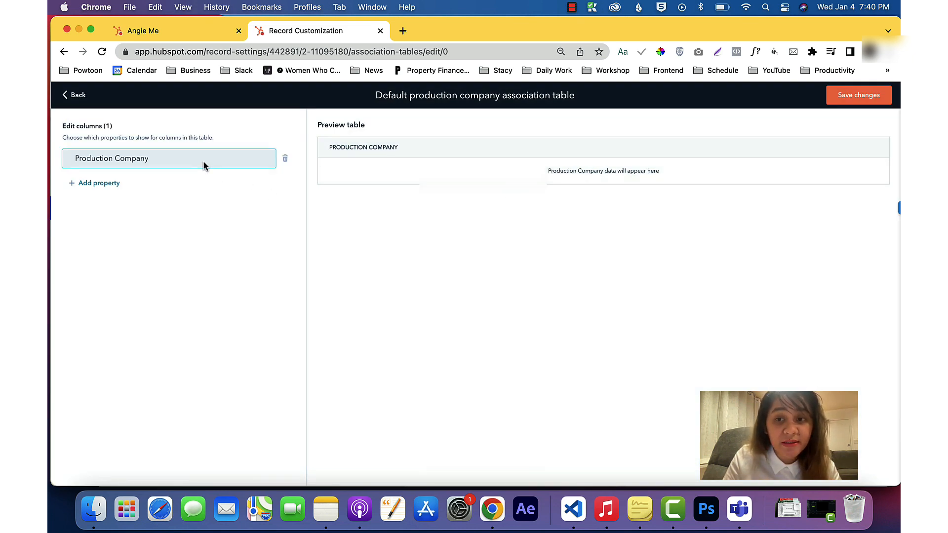
left_click(96, 183)
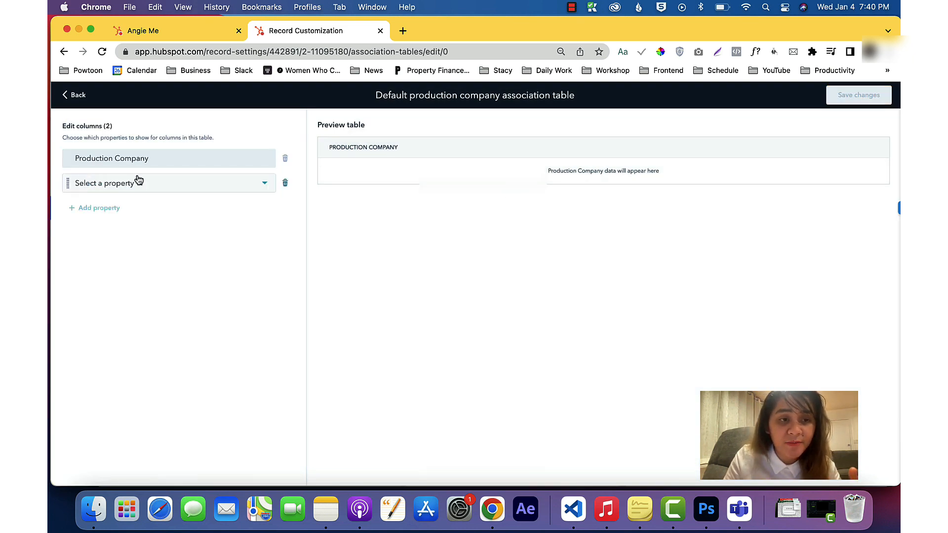
left_click(156, 184)
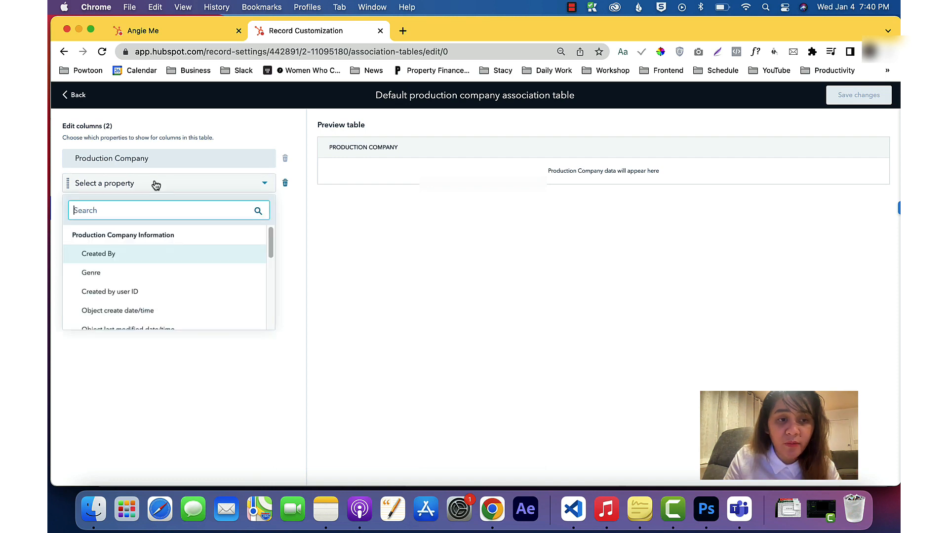
left_click(143, 272)
left_click(858, 95)
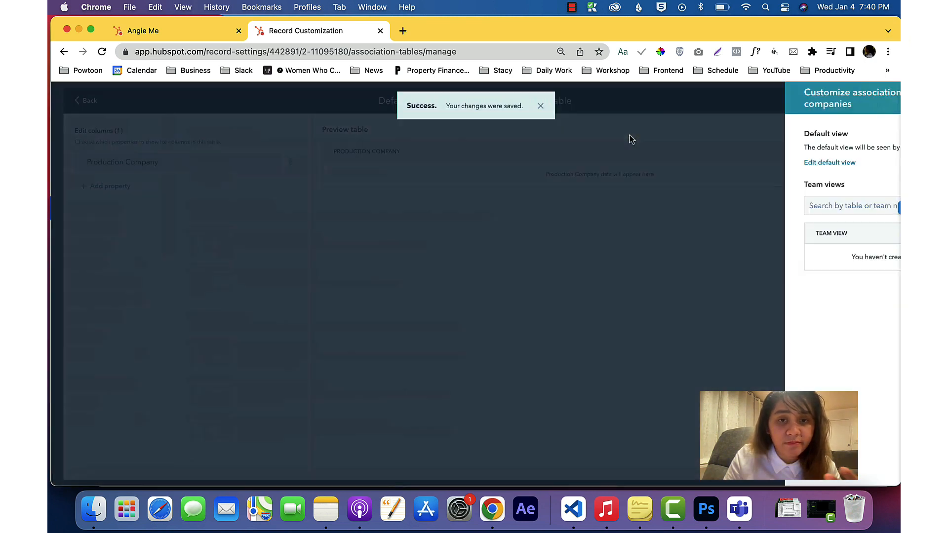
View the team view editor for production company association tables, discard the untitled view, and close the customization pane.
left_click(812, 204)
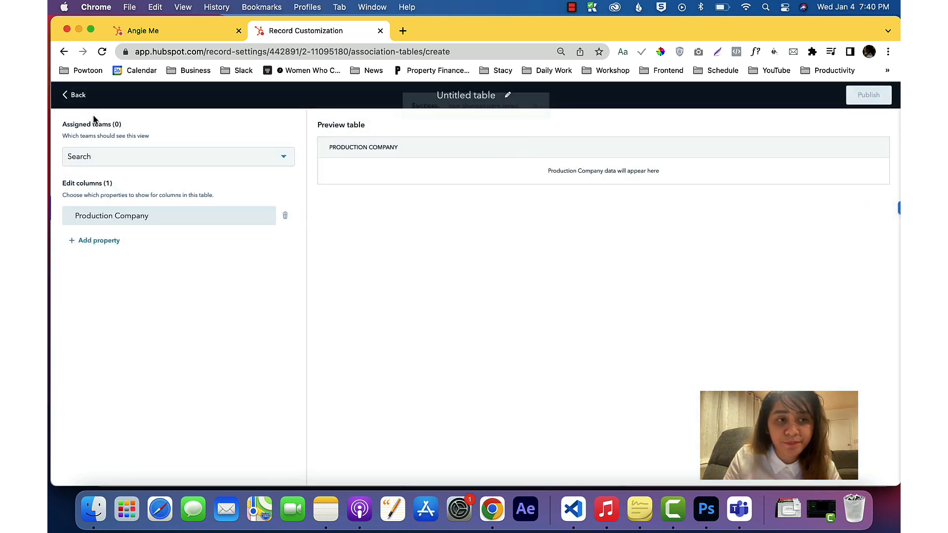
left_click(76, 99)
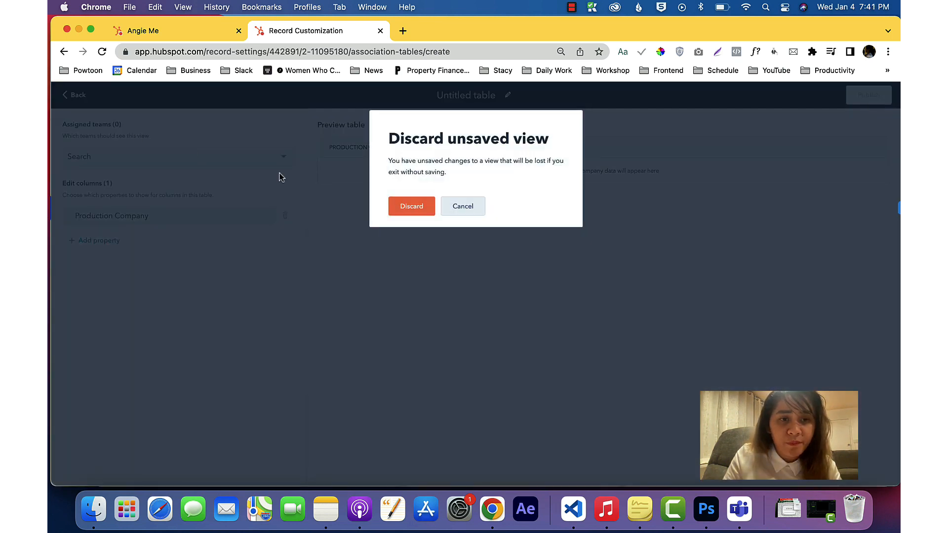
left_click(405, 211)
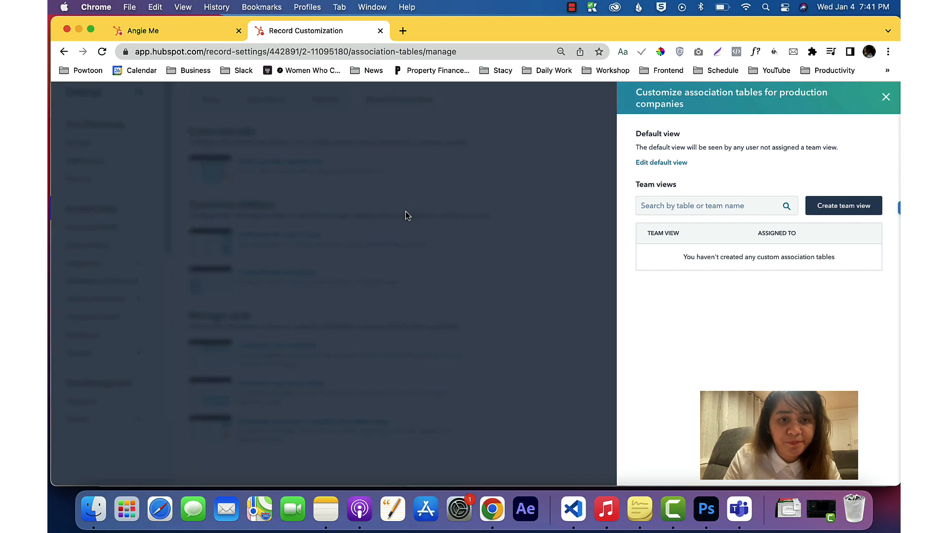
left_click(886, 98)
Switch the custom object to Casts and check its pipeline creation dialog, cancelling without creating a pipeline.
scroll(320, 169, "up", 3)
left_click(333, 131)
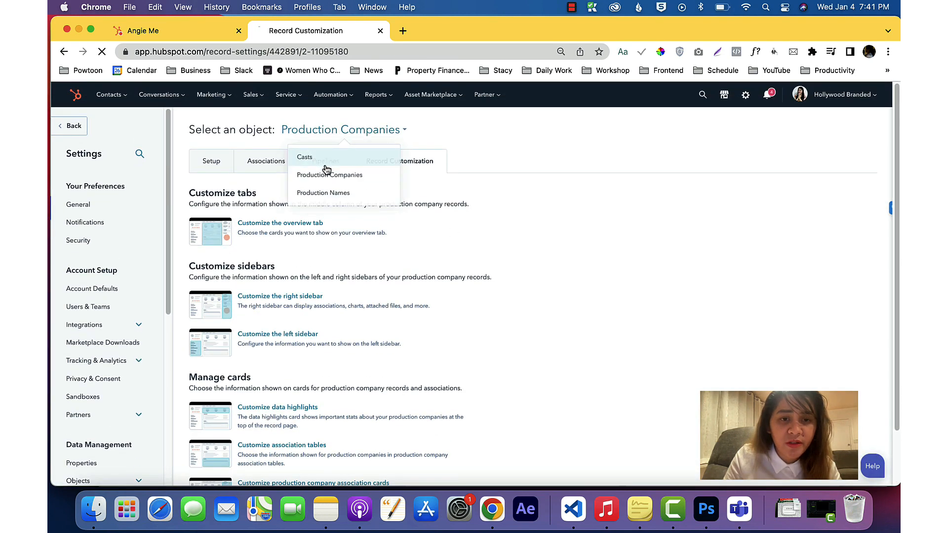
left_click(328, 158)
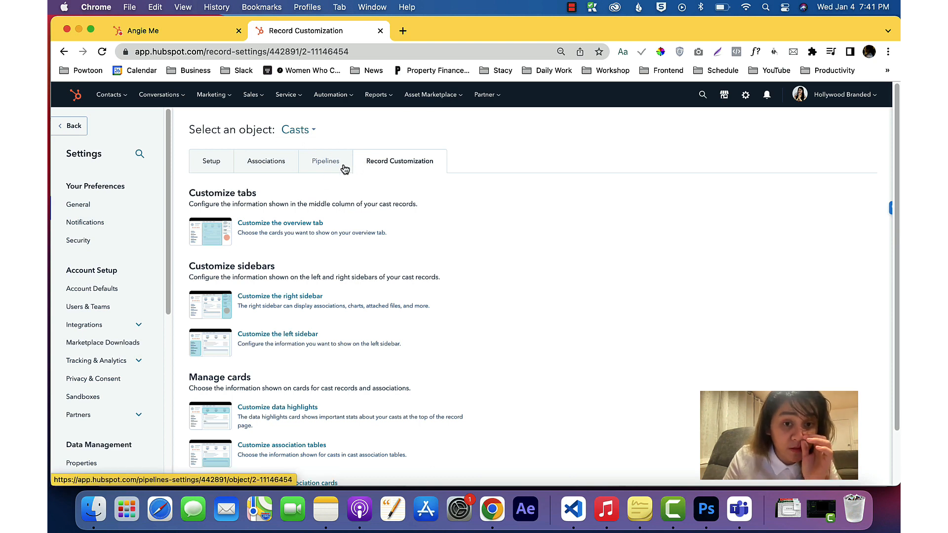
left_click(326, 169)
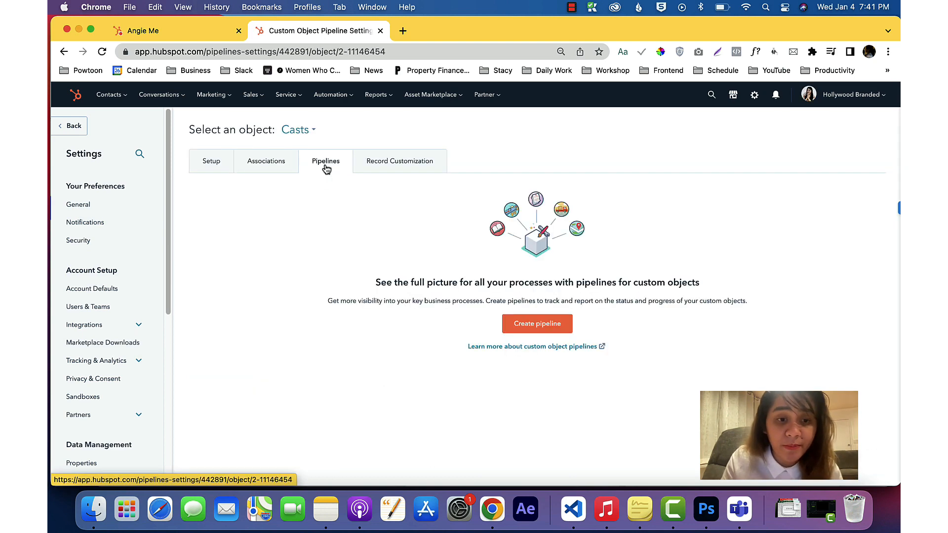
left_click(544, 326)
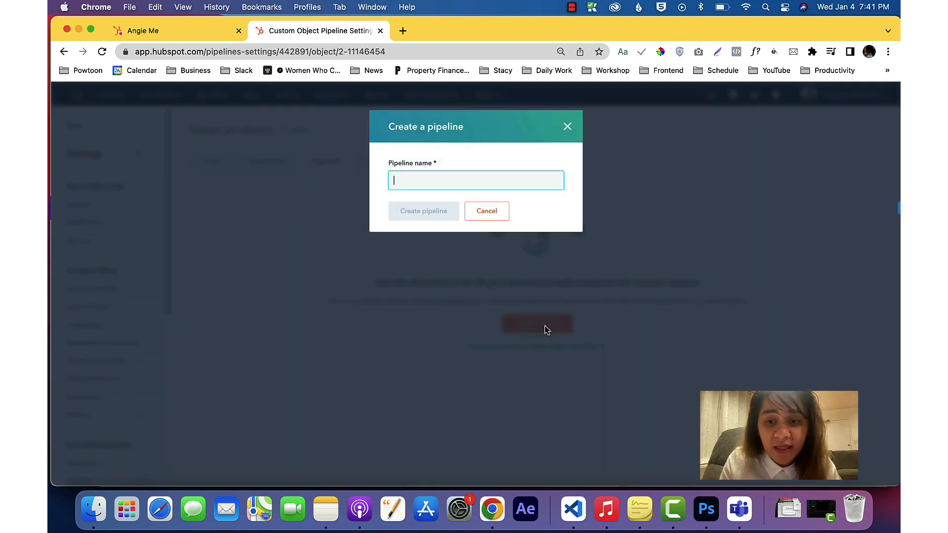
left_click(488, 213)
left_click(487, 229)
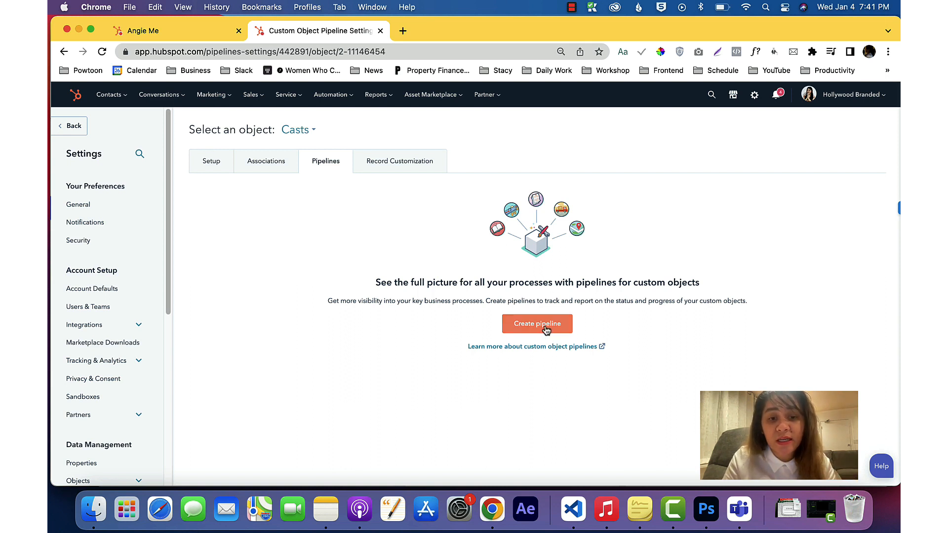
Check the Casts association settings and open the Cast properties management page from the object's setup.
left_click(261, 166)
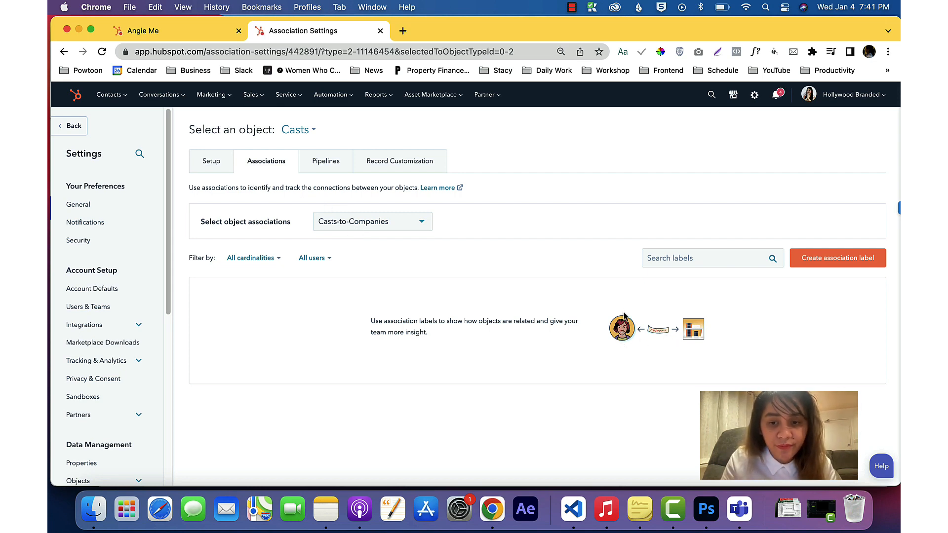
left_click(216, 164)
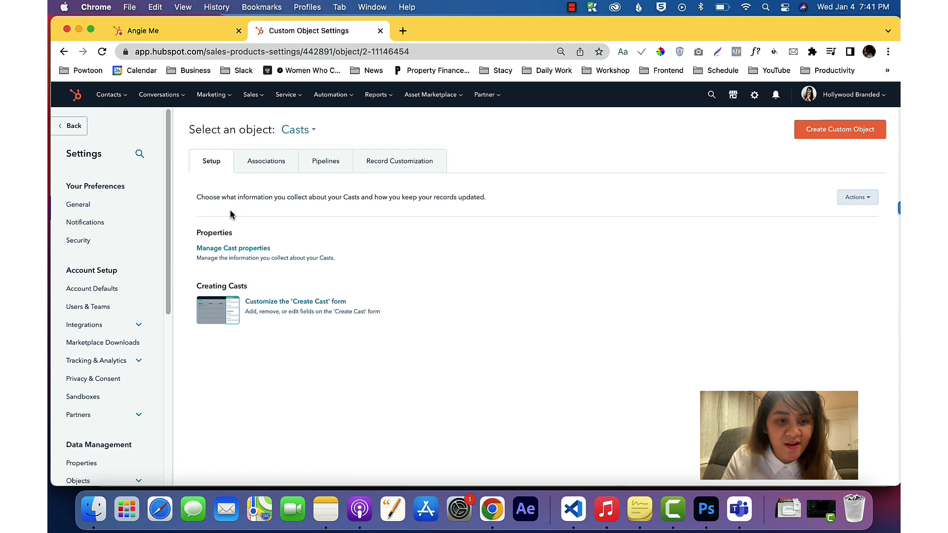
left_click(253, 250)
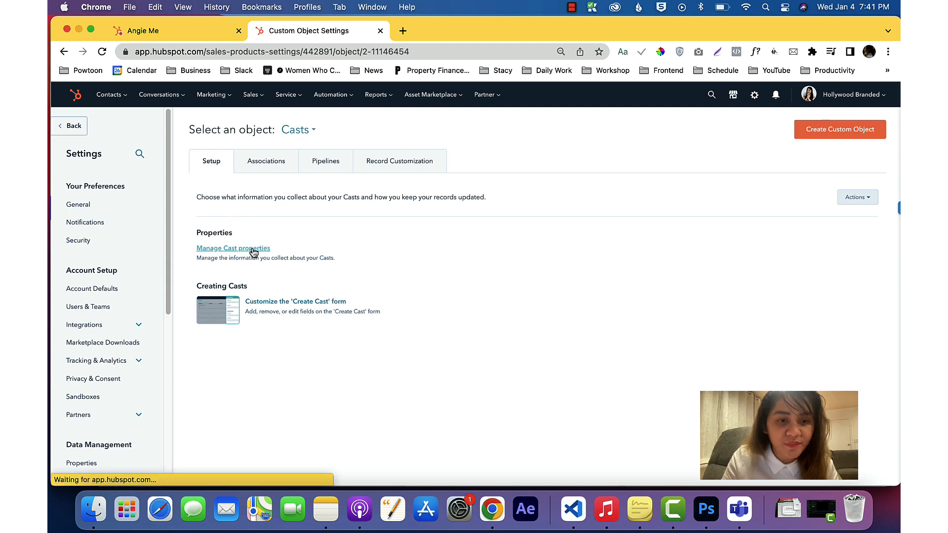
Examine the Cast properties list with each property's access, group and creator, including the additional actions for Owner Assigned Date.
scroll(324, 313, "down", 2)
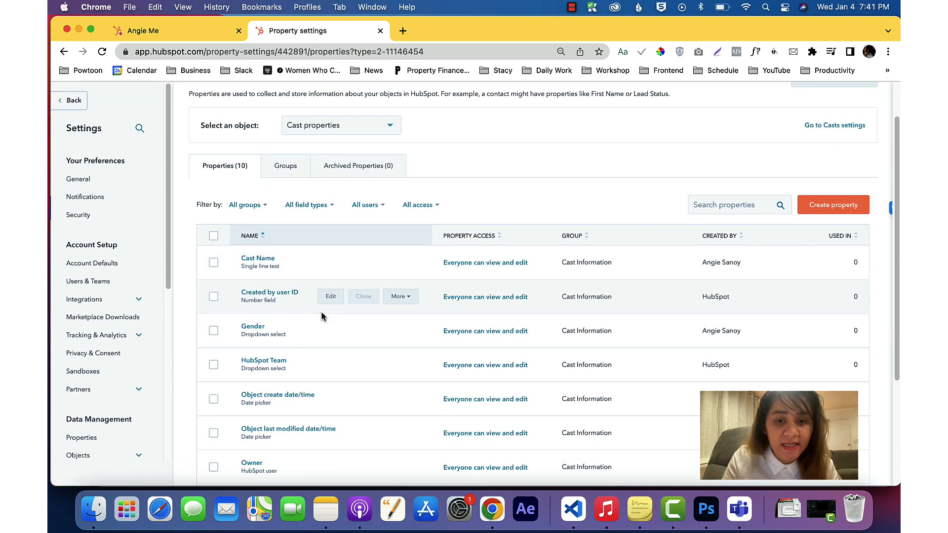
scroll(321, 317, "down", 1)
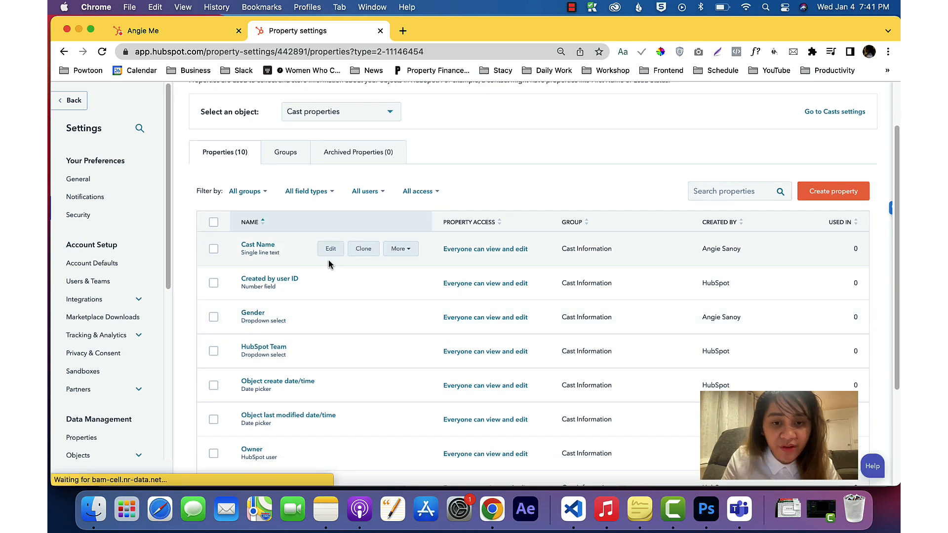
scroll(348, 308, "down", 3)
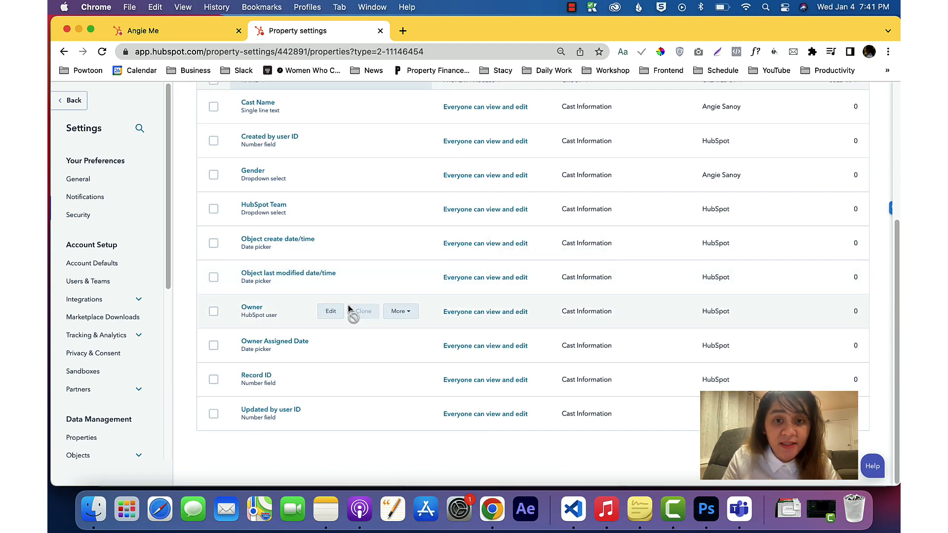
scroll(444, 306, "up", 1)
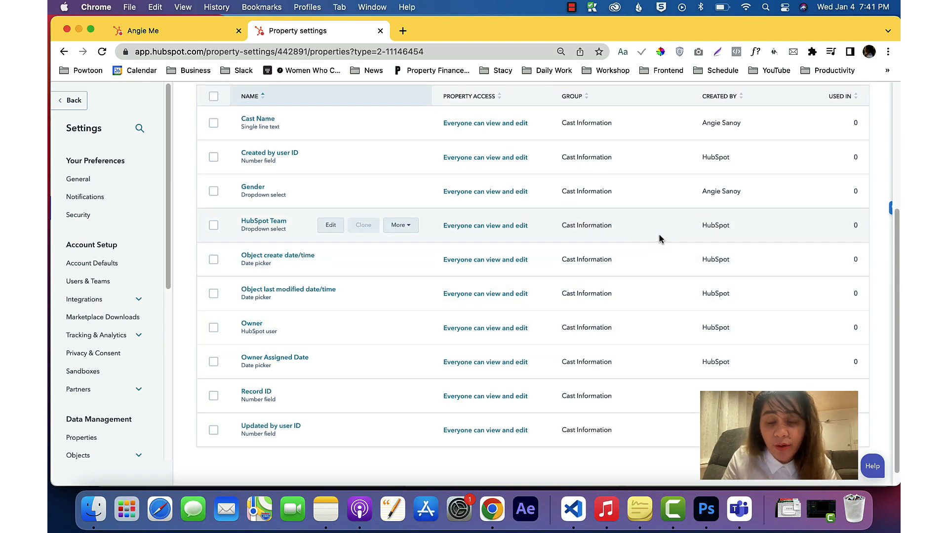
scroll(658, 236, "up", 1)
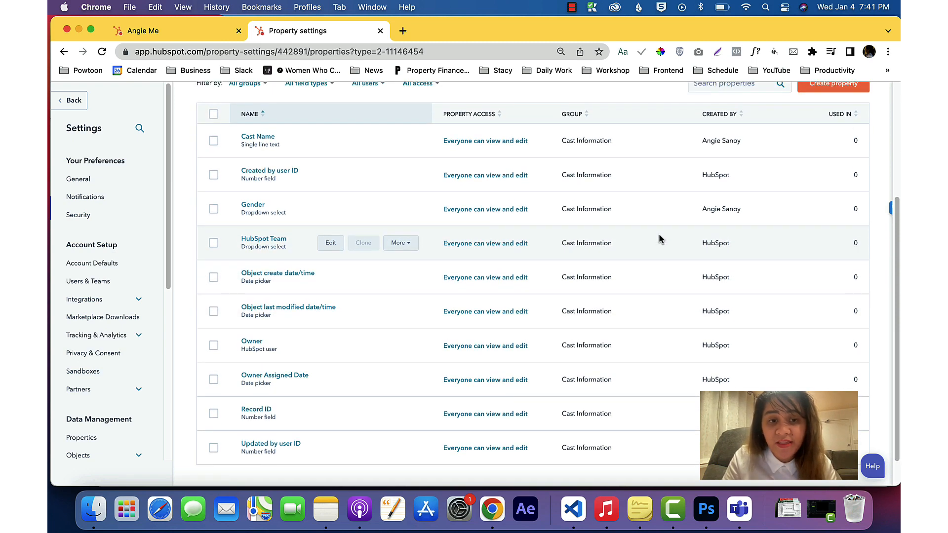
scroll(659, 235, "up", 1)
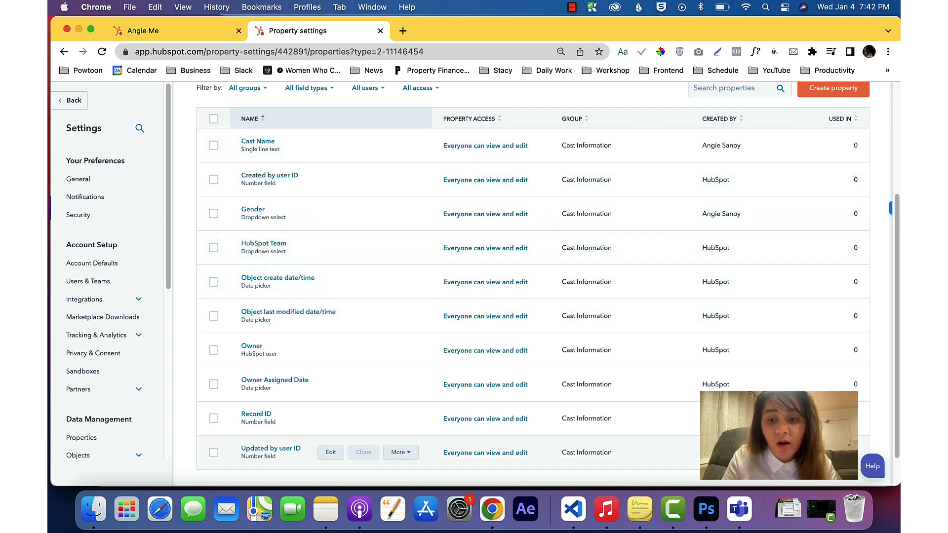
scroll(669, 365, "down", 2)
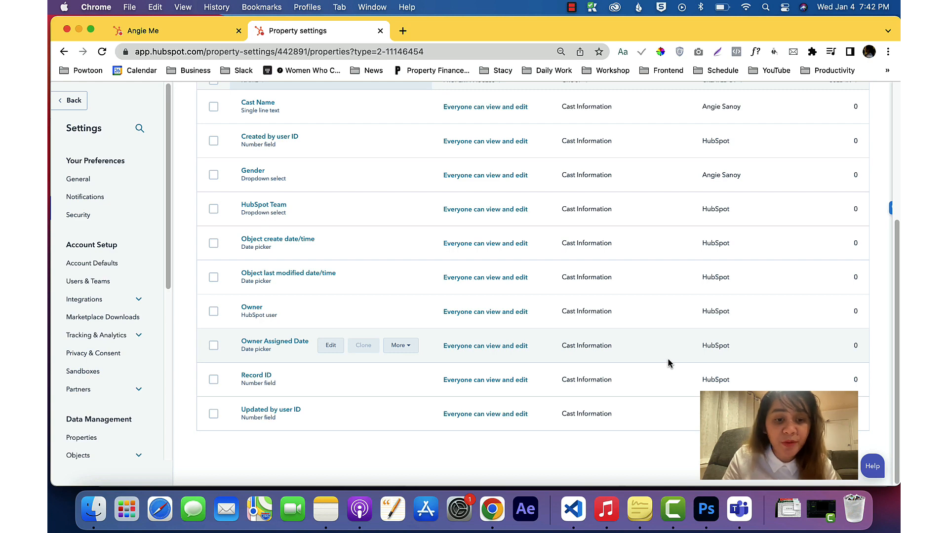
left_click(399, 348)
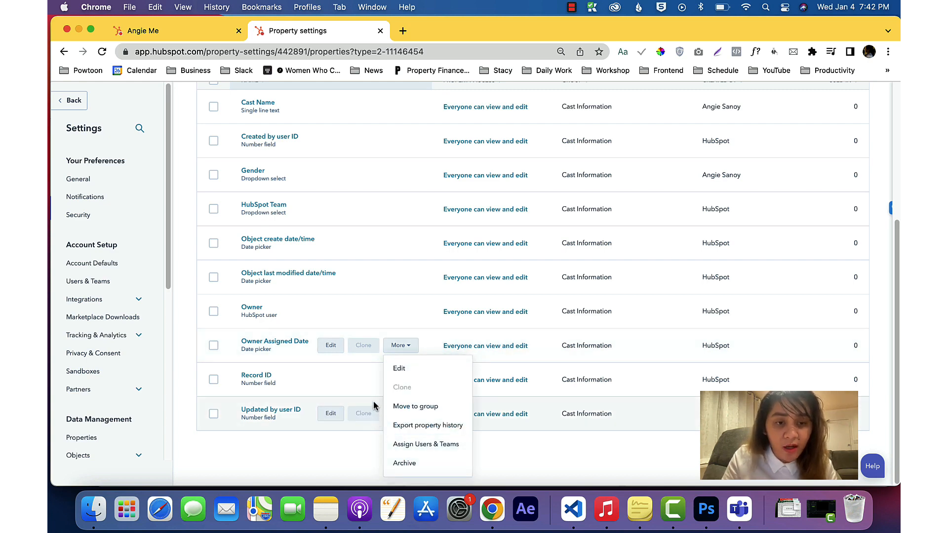
scroll(366, 392, "up", 5)
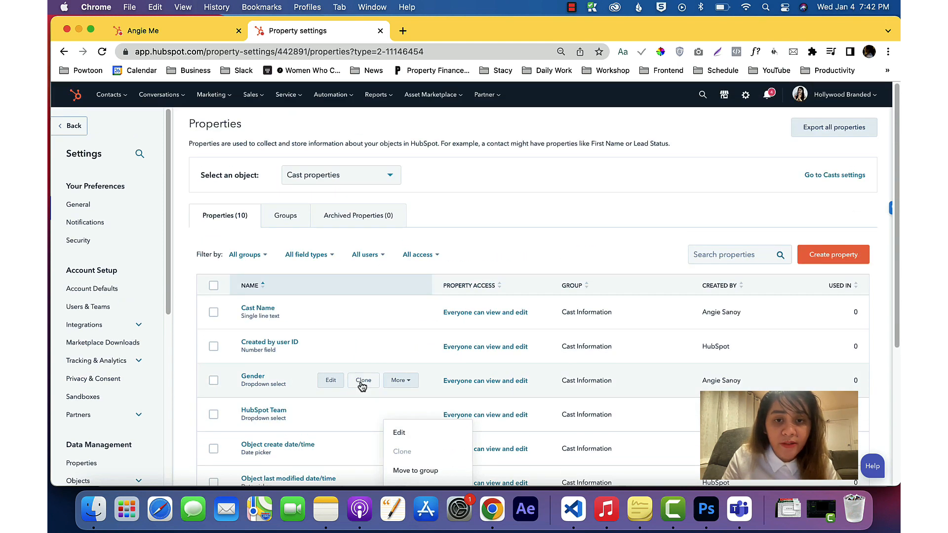
Try the view-only and users-and-teams access options for the Cast Name property, and close its access settings without saving.
scroll(364, 387, "down", 1)
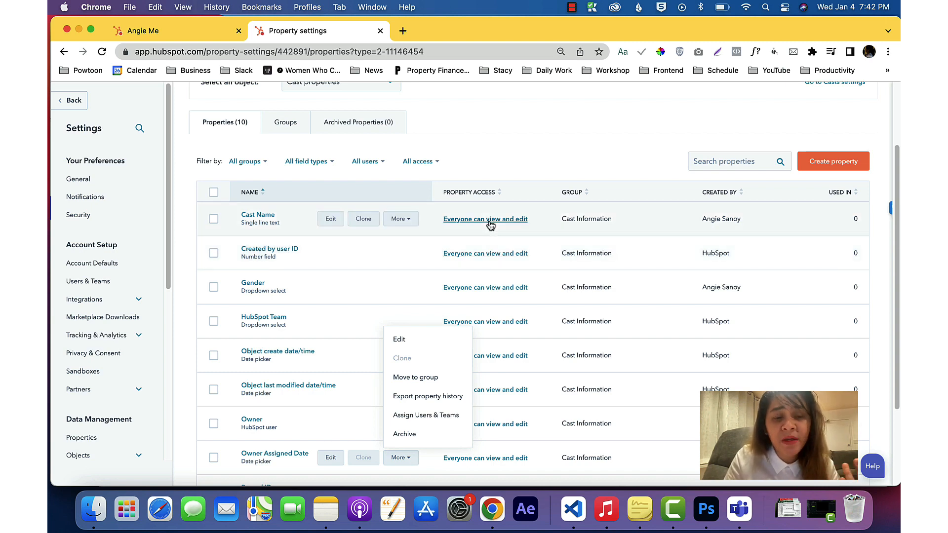
scroll(493, 217, "down", 1)
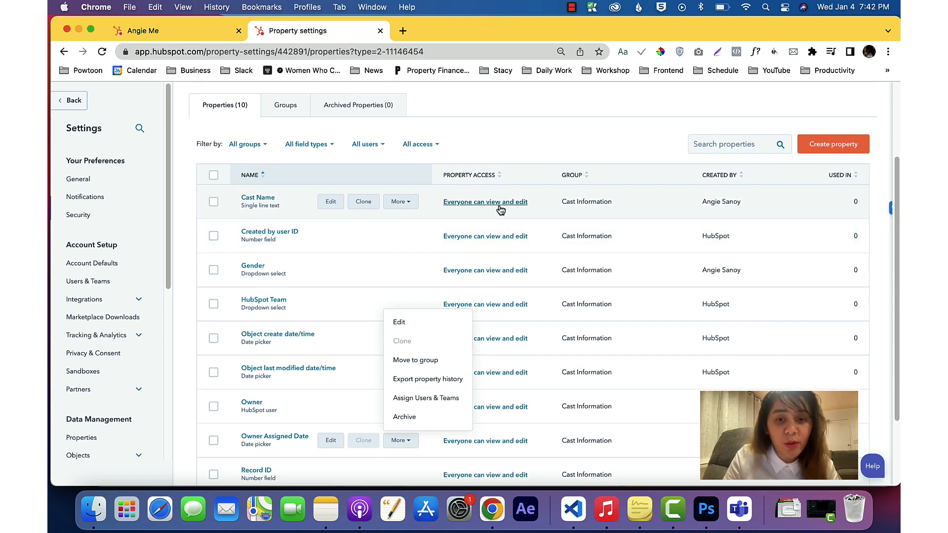
left_click(499, 209)
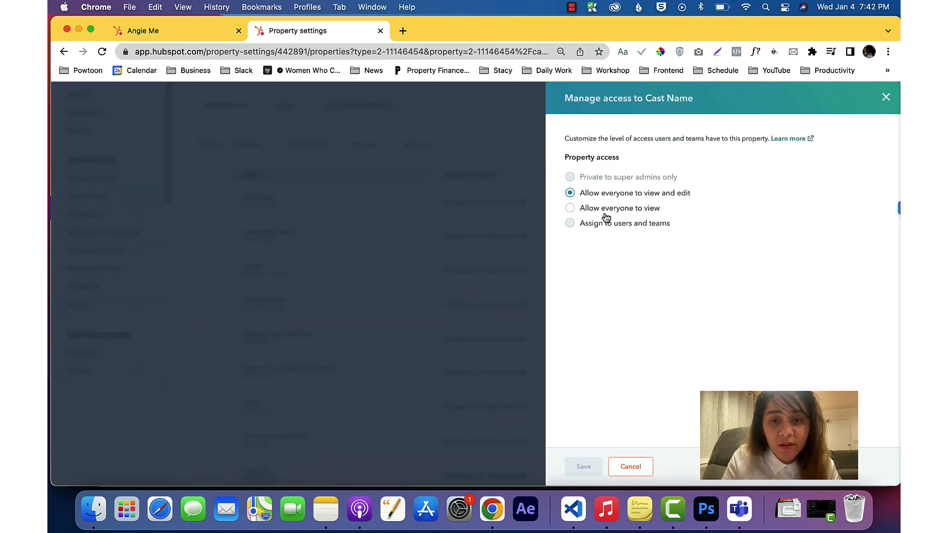
left_click(569, 208)
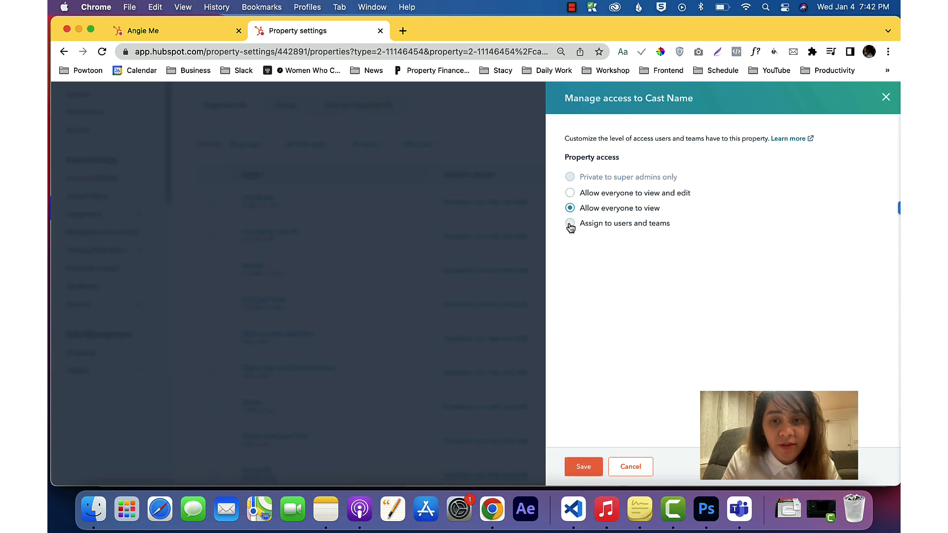
left_click(570, 225)
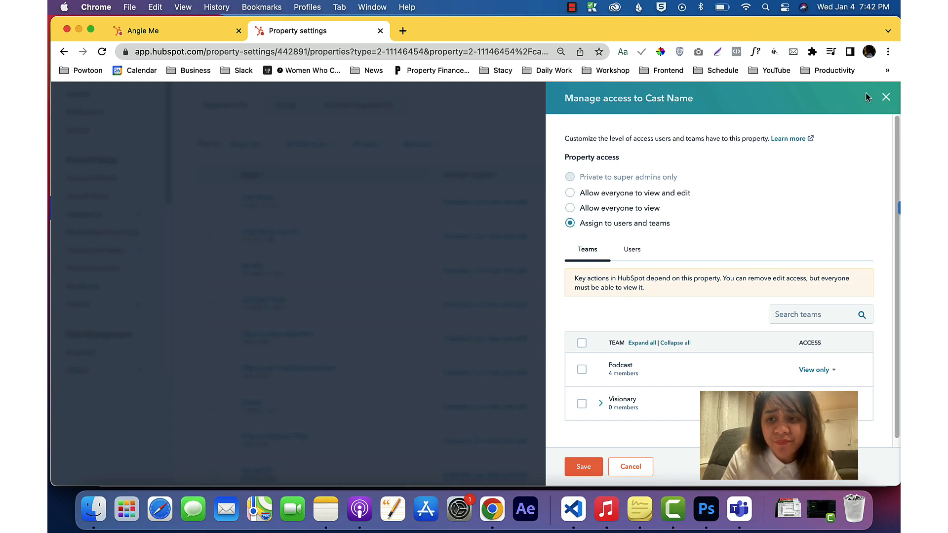
left_click(886, 97)
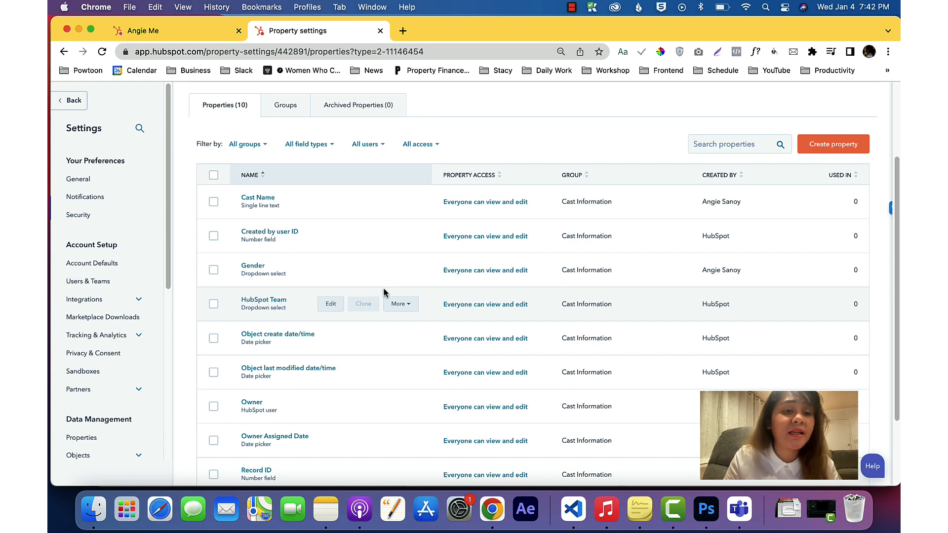
scroll(384, 292, "up", 2)
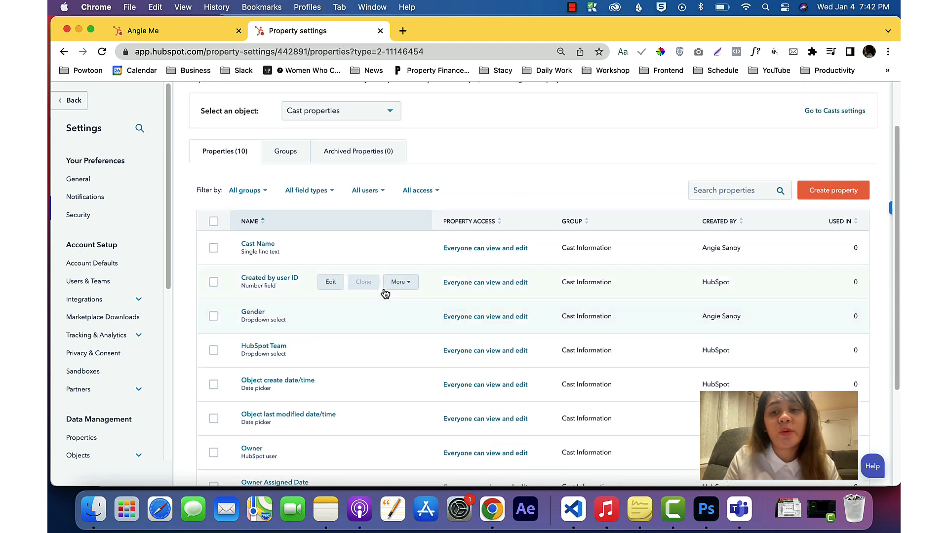
scroll(385, 293, "up", 3)
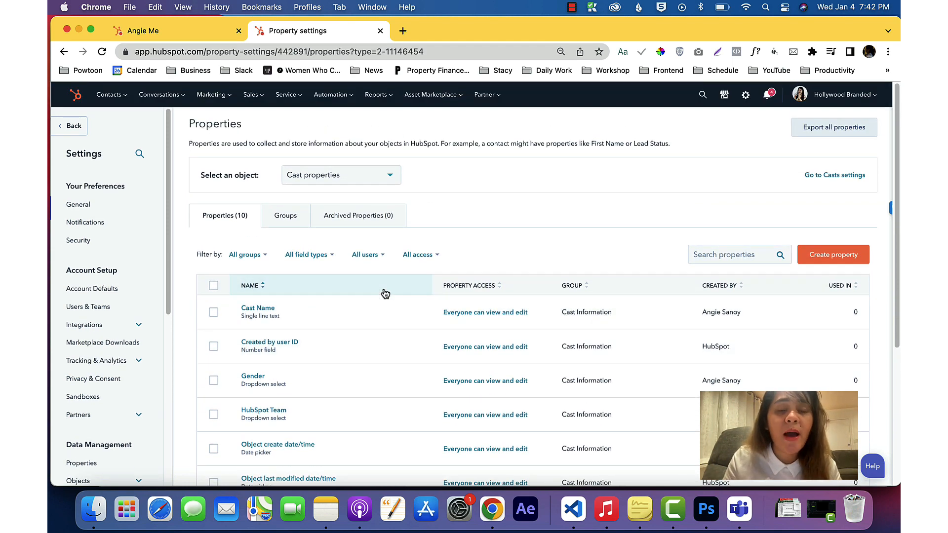